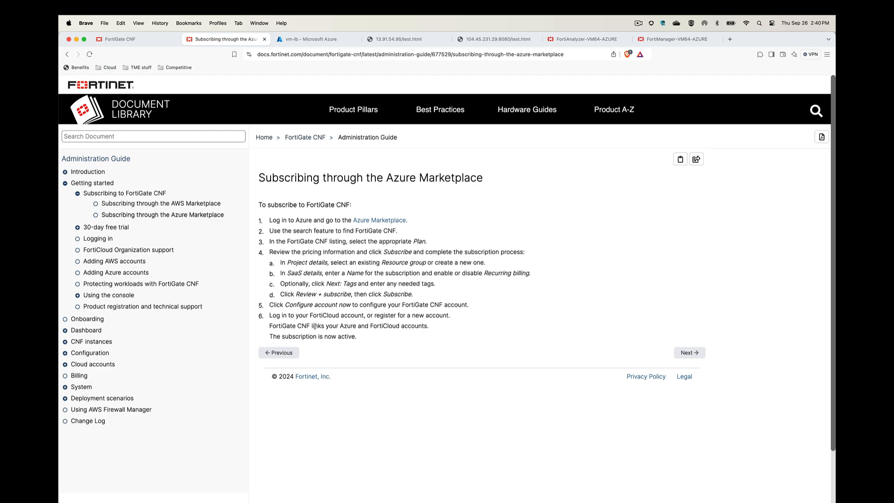
Step: Review the vm-lb load balancer's frontend IP configuration, backend pools, health probes and load balancing rules in the Azure portal
left_click(92, 321)
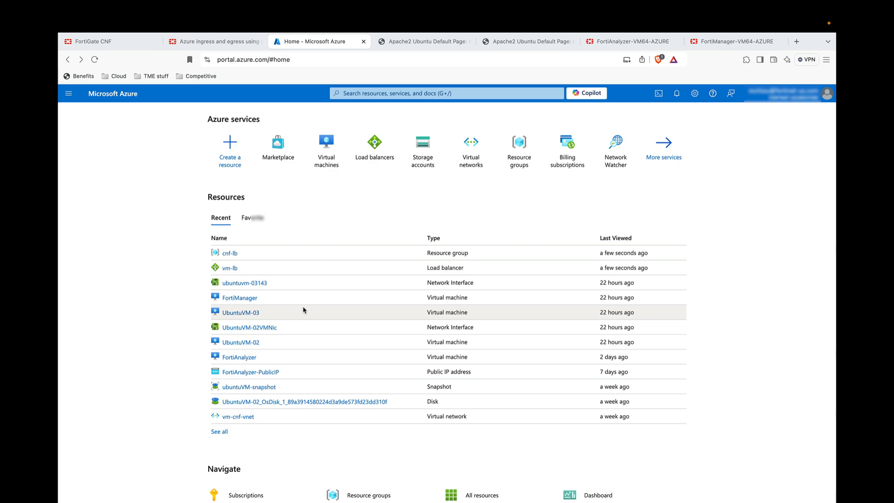
left_click(228, 268)
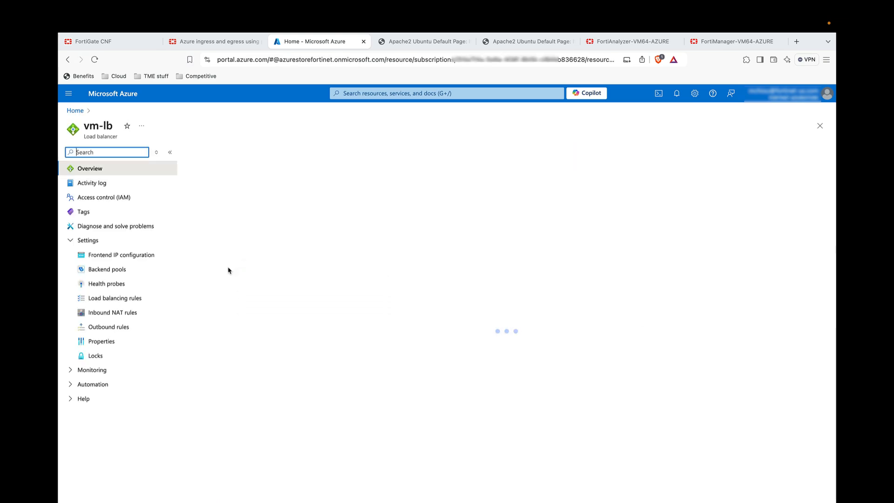
left_click(140, 254)
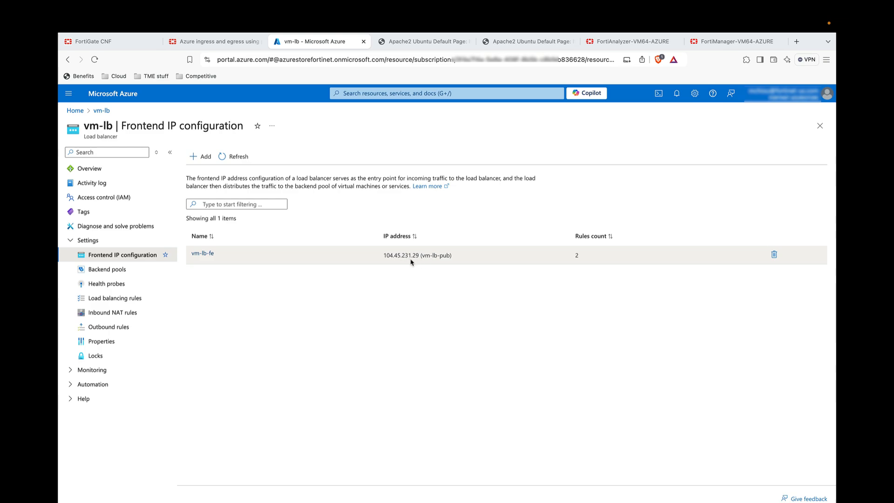
left_click(116, 270)
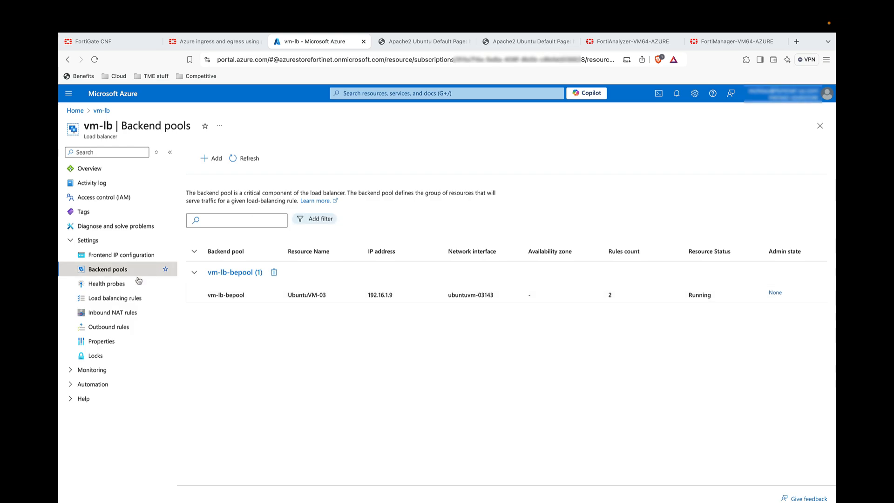
left_click(116, 285)
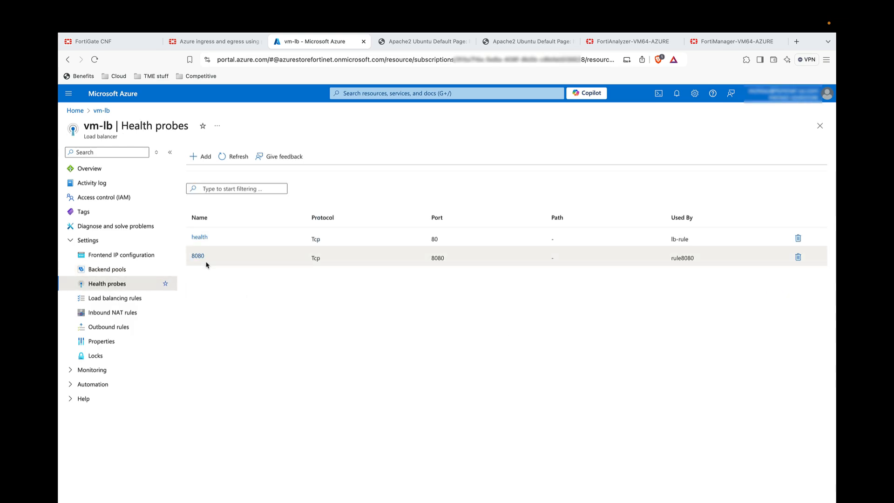
left_click(122, 299)
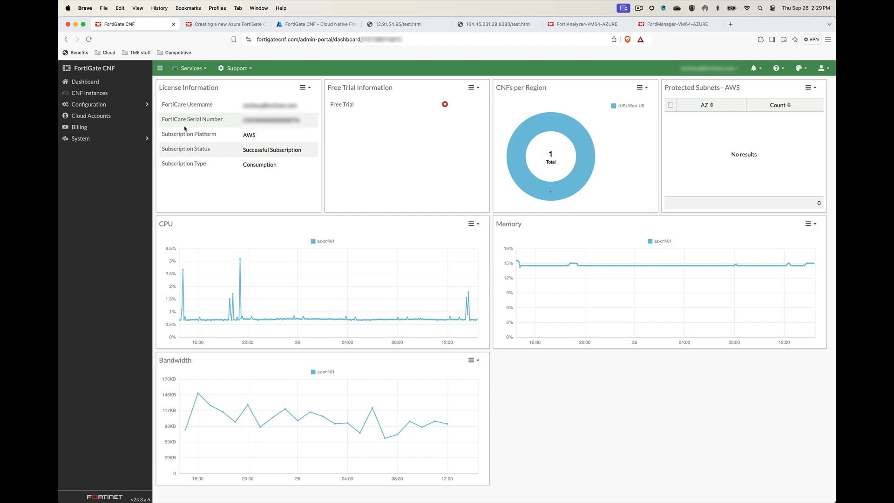
Step: Check the onboarded cloud accounts in FortiGate CNF and display the list of CNF instances
left_click(103, 117)
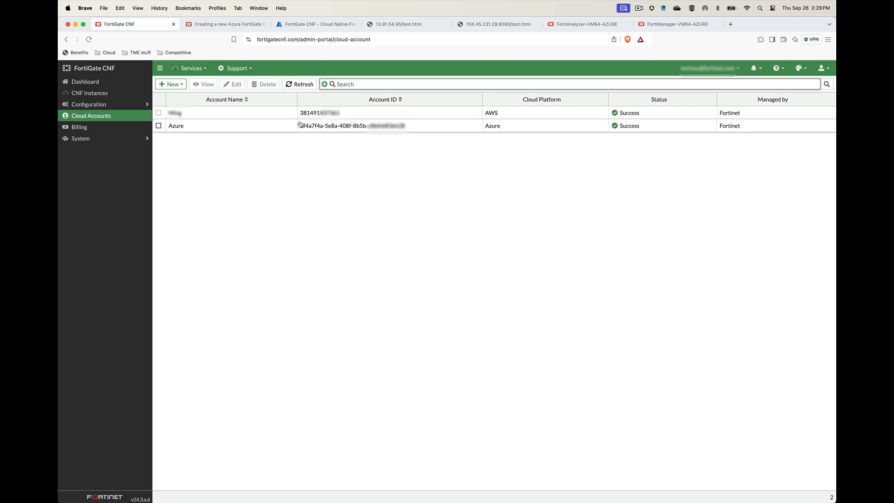
left_click(109, 94)
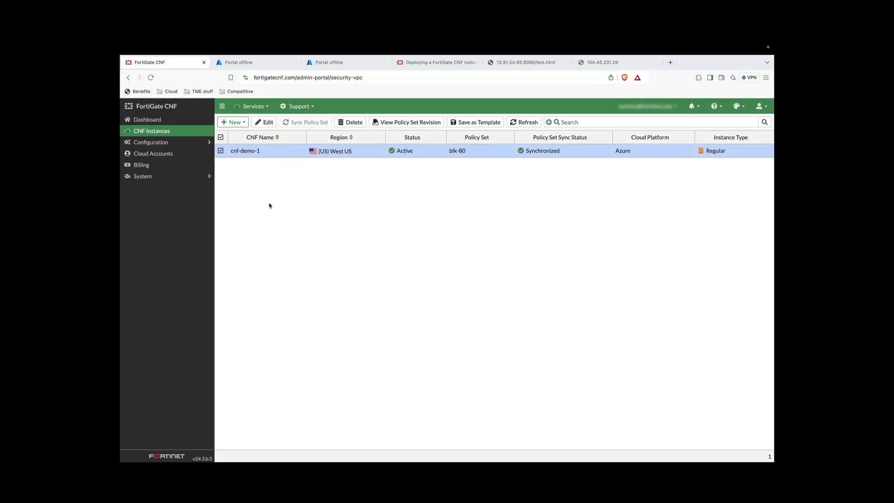
Step: Start a new Azure CNF instance named cnf-demo-01 in the (US) West US region
left_click(242, 123)
left_click(237, 144)
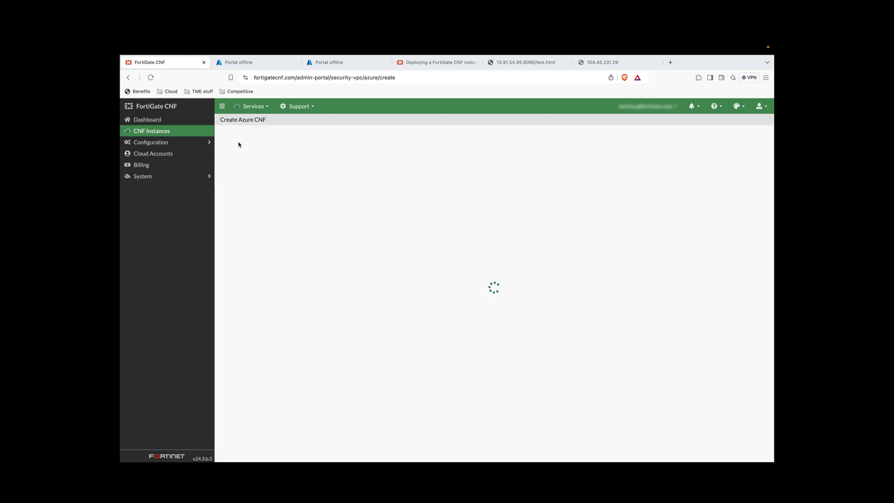
type("cnf-demo")
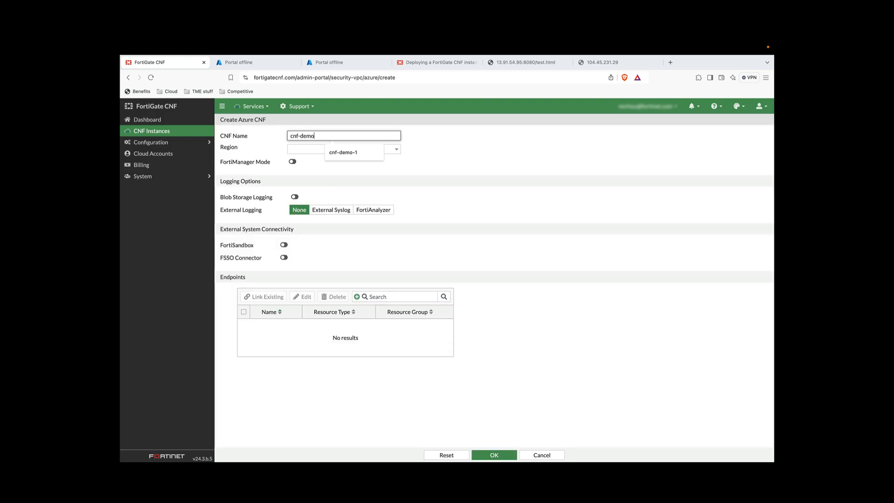
type("-01")
key("Tab")
left_click(345, 148)
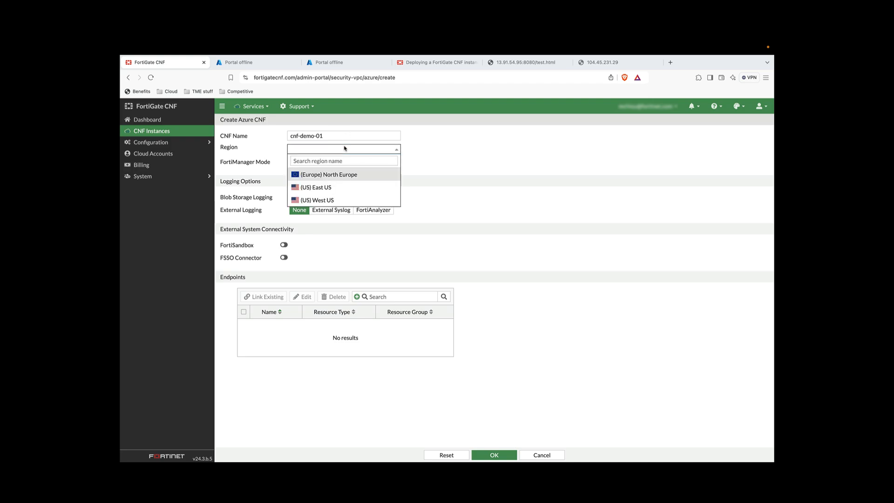
left_click(340, 202)
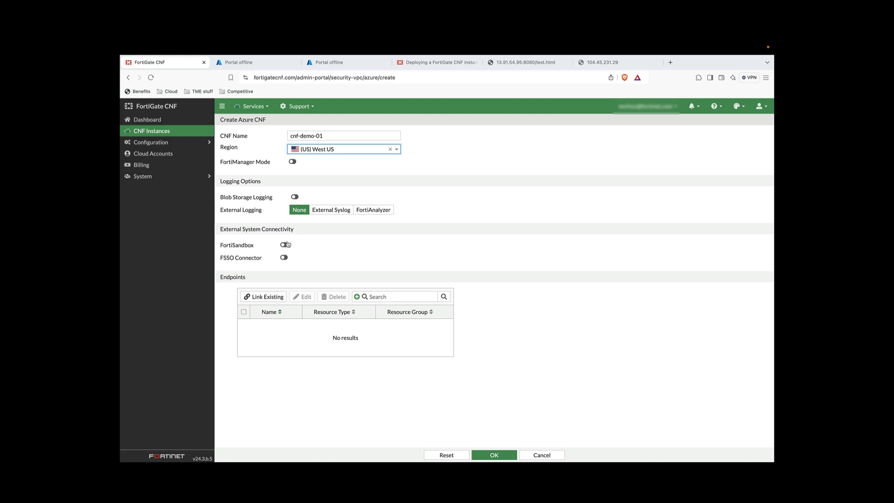
Step: Begin linking an existing endpoint with resource type Load Balancer, using the Azure account
left_click(272, 298)
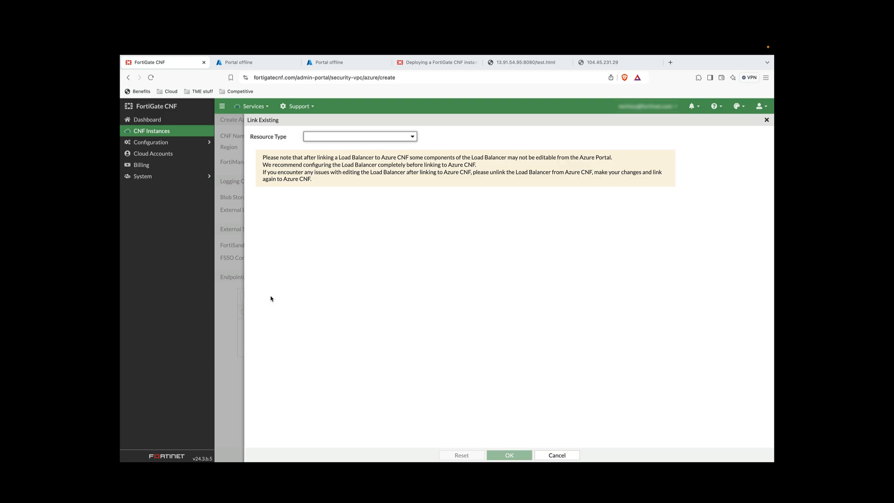
left_click(387, 137)
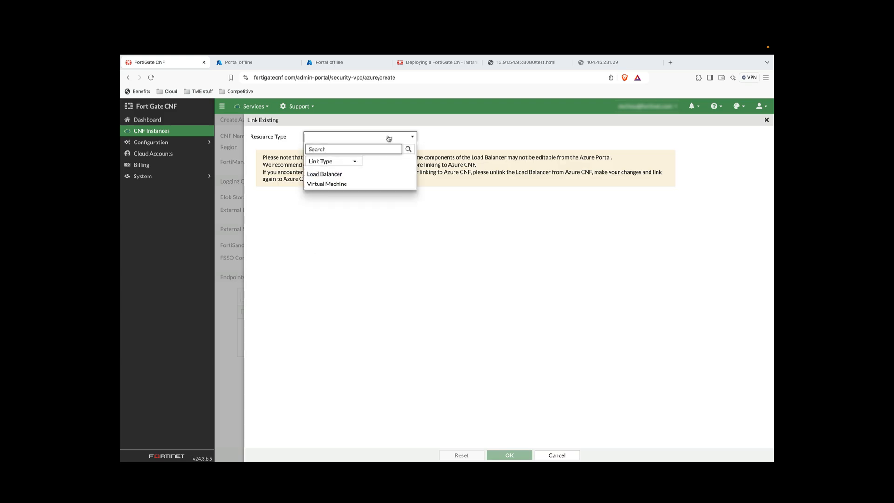
left_click(343, 175)
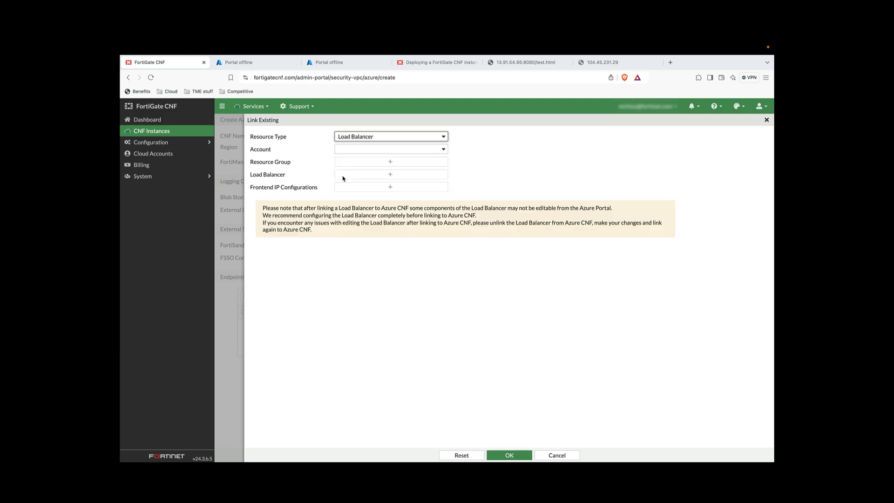
left_click(382, 151)
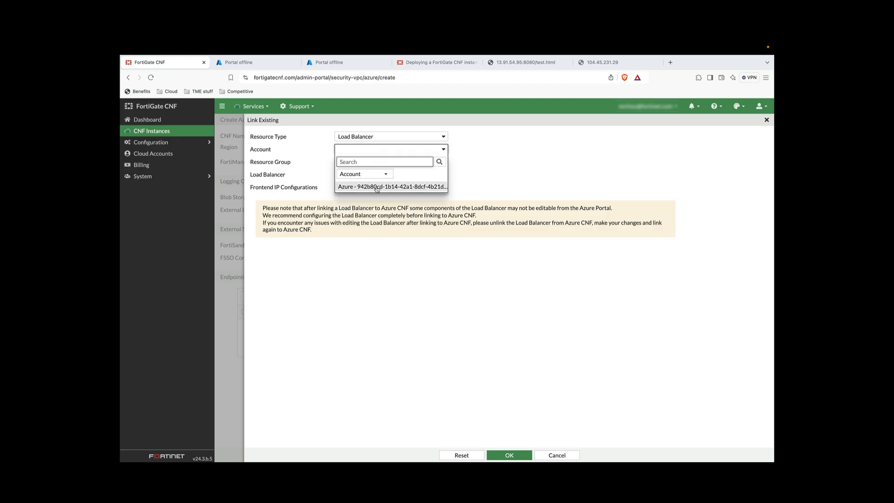
left_click(377, 187)
Step: Set the endpoint's resource group to cnf-lb
left_click(383, 163)
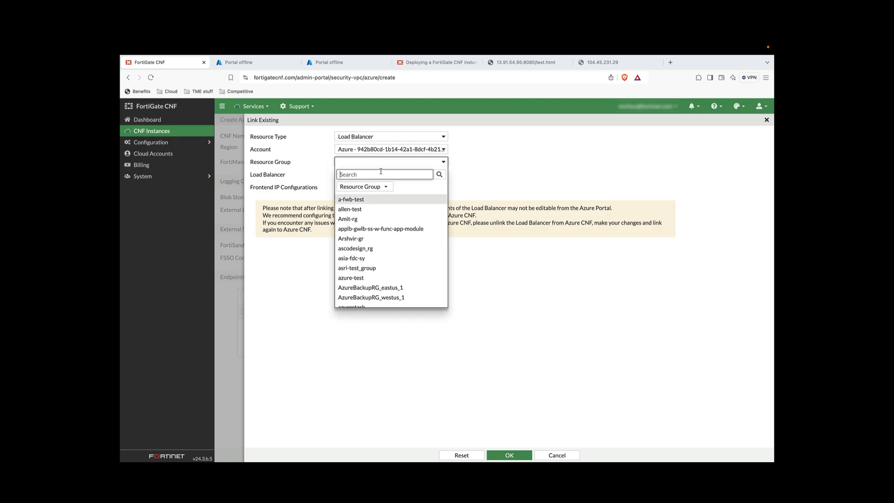
type("cnf-lg")
key("BackSpace")
type("b")
key("Return")
left_click(347, 202)
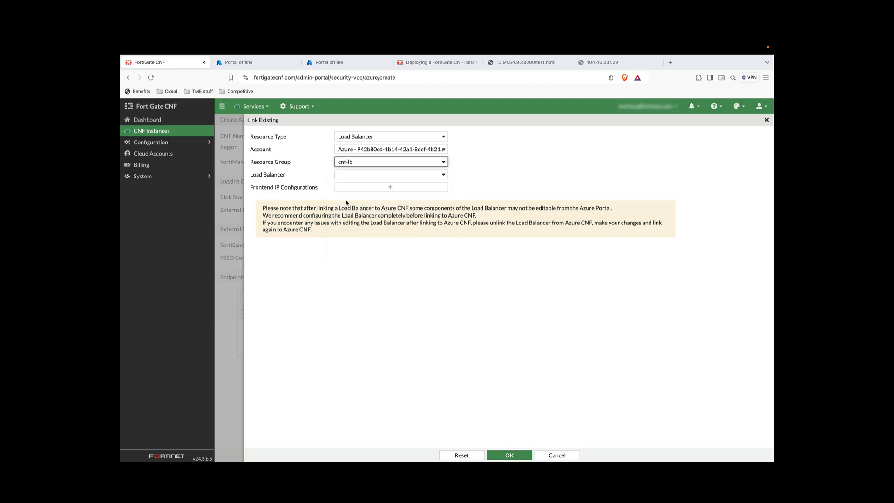
Step: Link load balancer vm-lb with frontend IP configuration vm-lb-fe and create the CNF instance
left_click(361, 176)
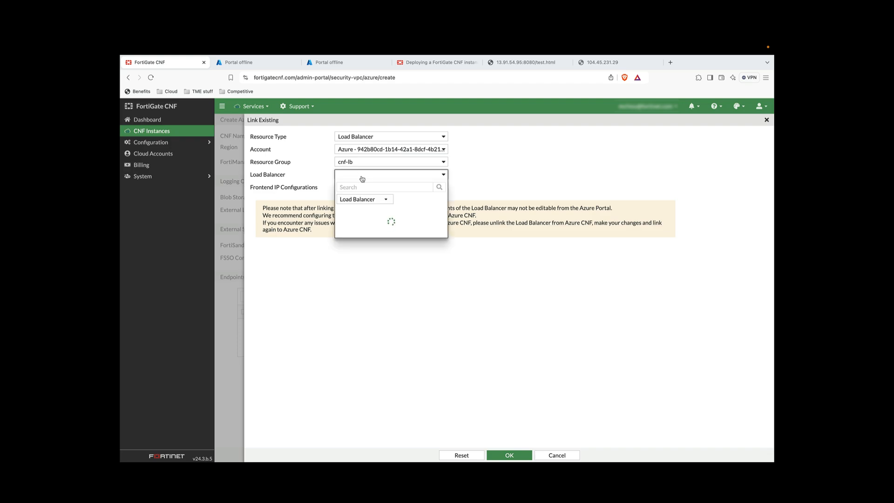
left_click(366, 213)
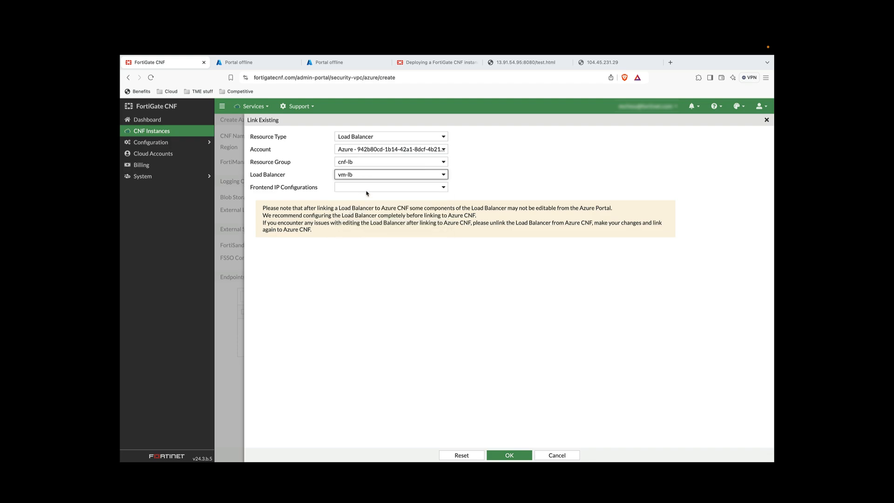
left_click(367, 188)
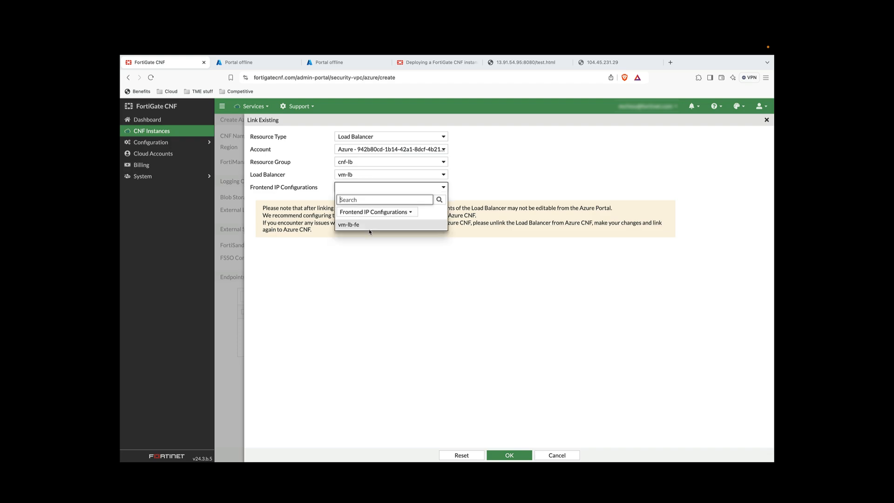
left_click(368, 226)
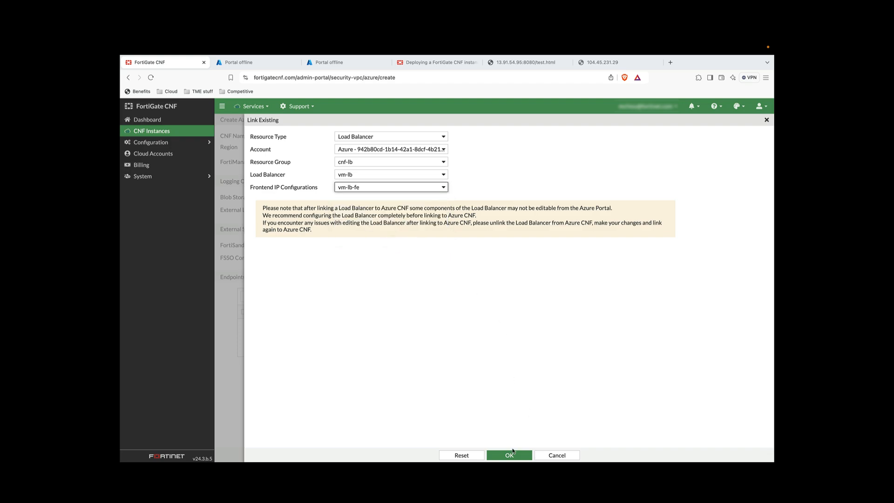
left_click(509, 456)
left_click(508, 455)
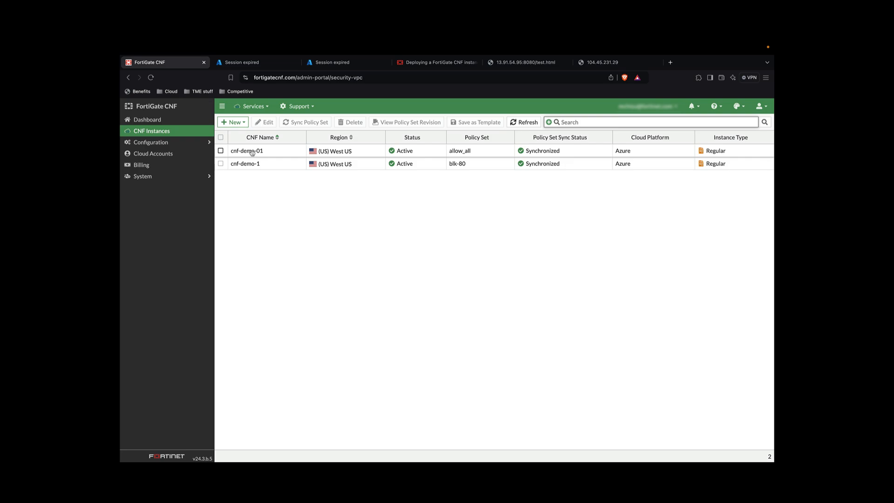
Step: Review the cnf-demo-01 instance's general settings, Azure endpoints, and the policy sets available to apply
left_click(252, 152)
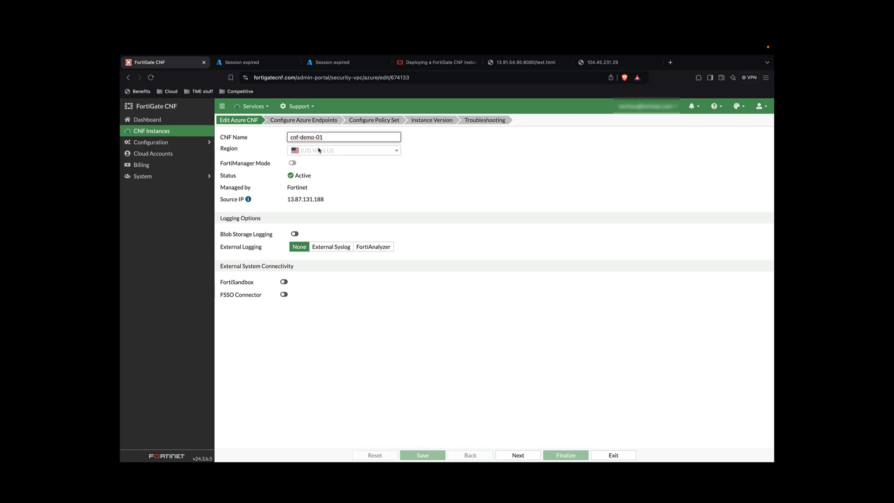
left_click(310, 120)
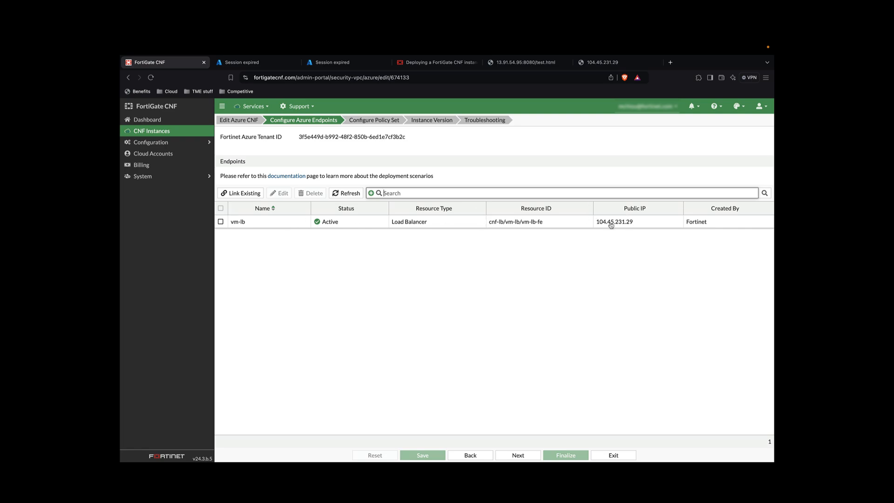
left_click(376, 122)
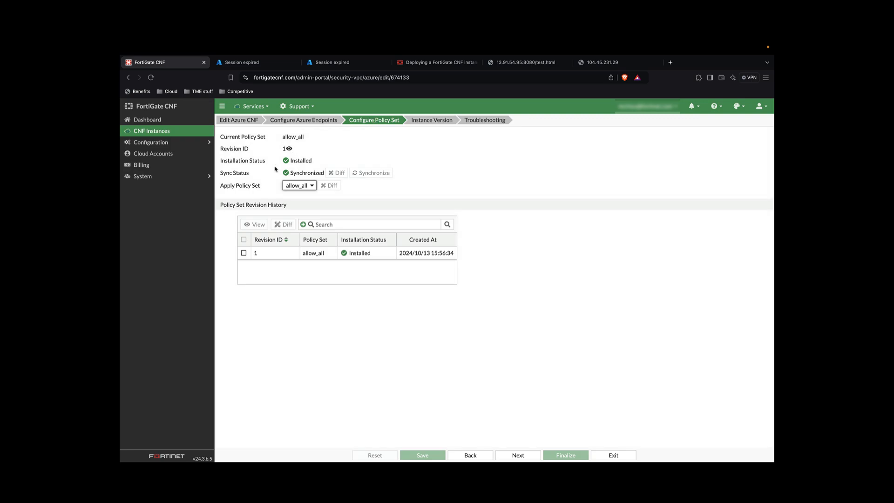
left_click(314, 186)
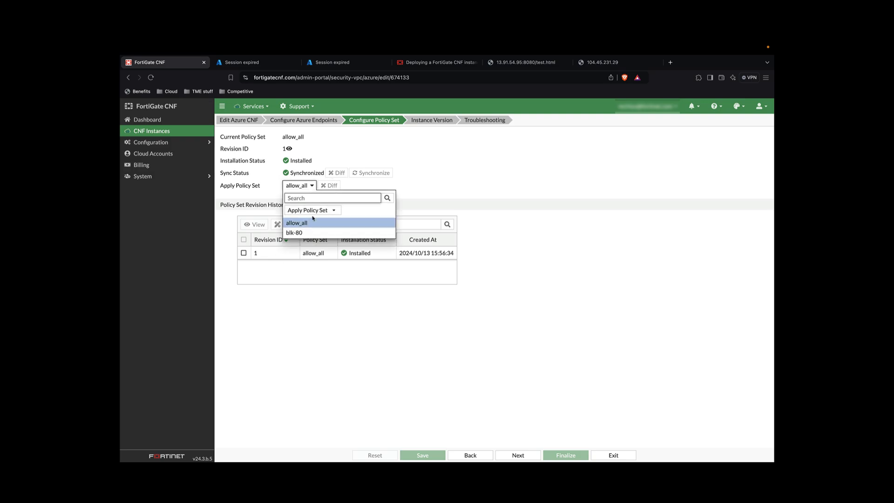
left_click(390, 159)
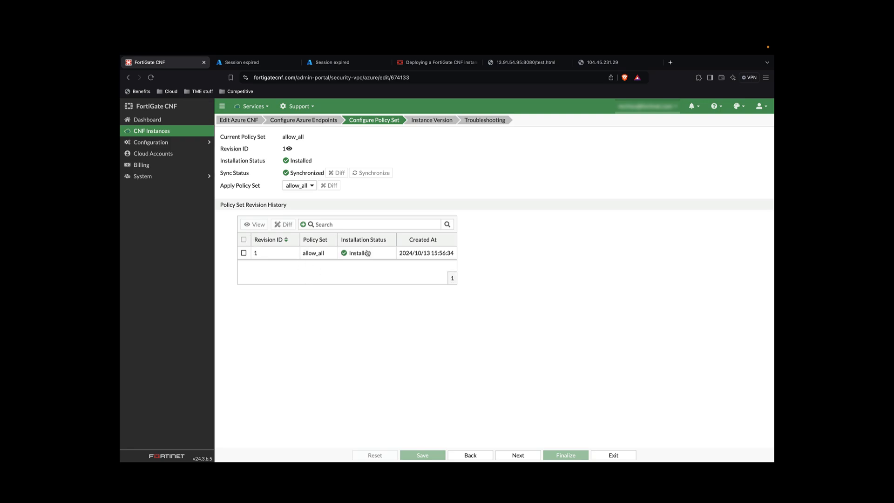
Step: Examine the blk-80 policy set and its Blk-port80 policy's source, destination, service and action
left_click(184, 144)
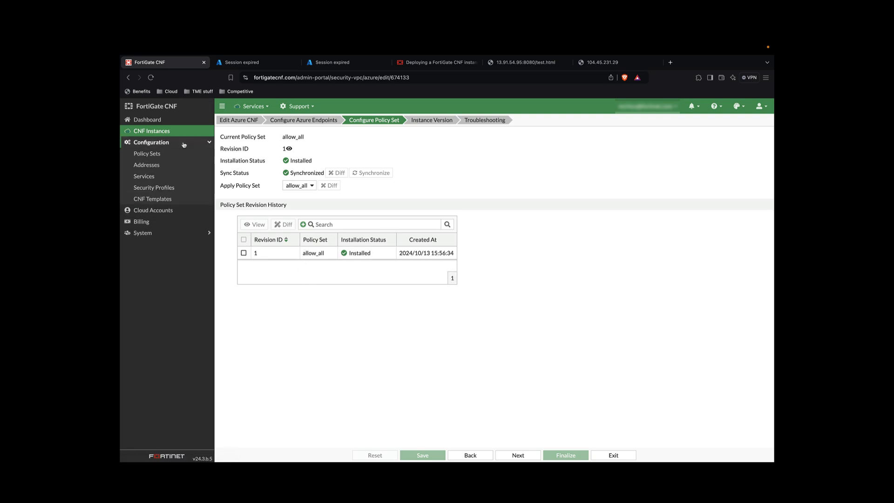
left_click(155, 154)
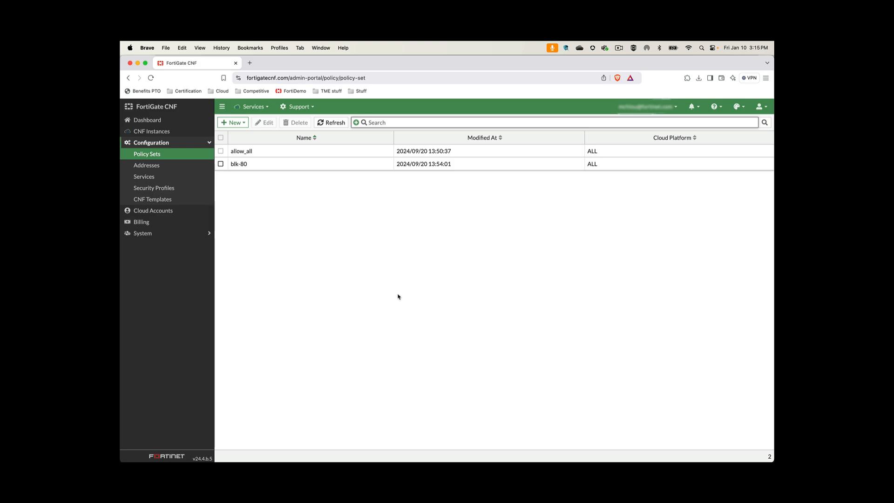
left_click(230, 165)
left_click(265, 123)
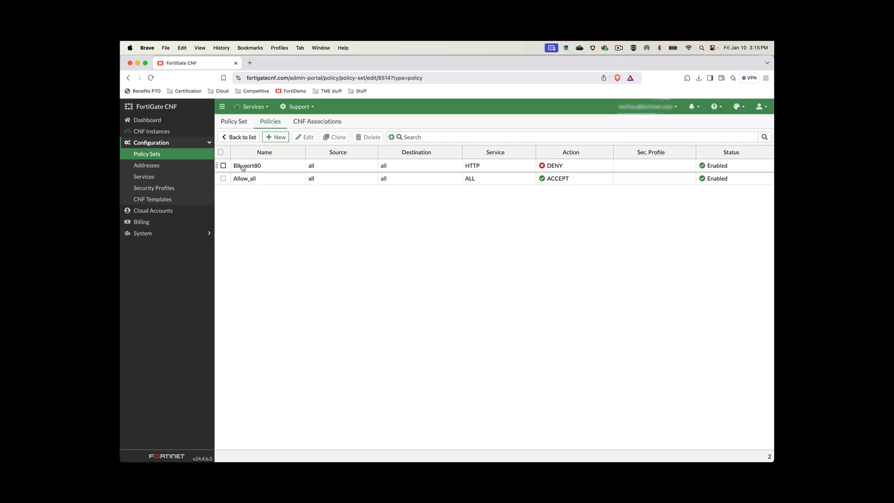
double_click(242, 167)
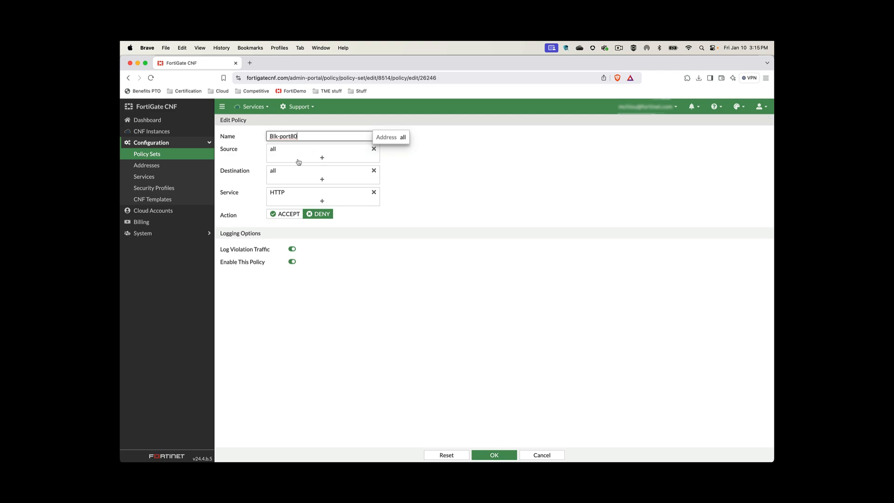
left_click(321, 202)
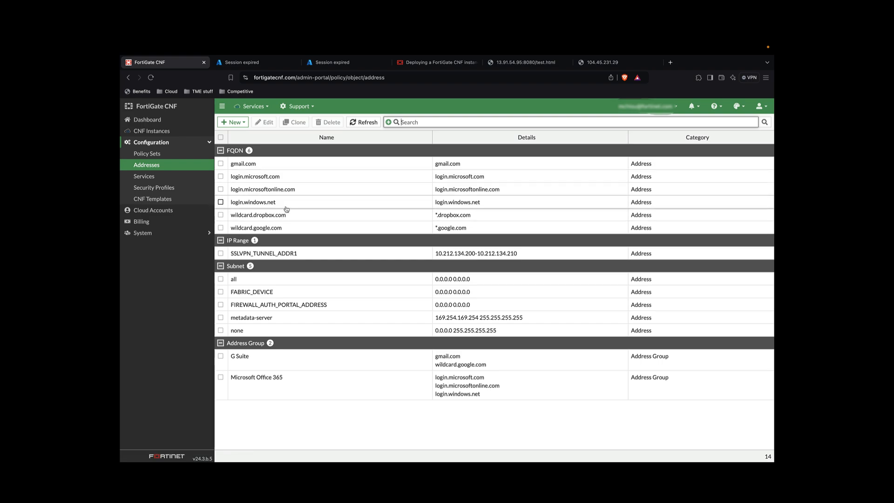
Step: View the configured service objects and return to the list of policy sets
left_click(157, 177)
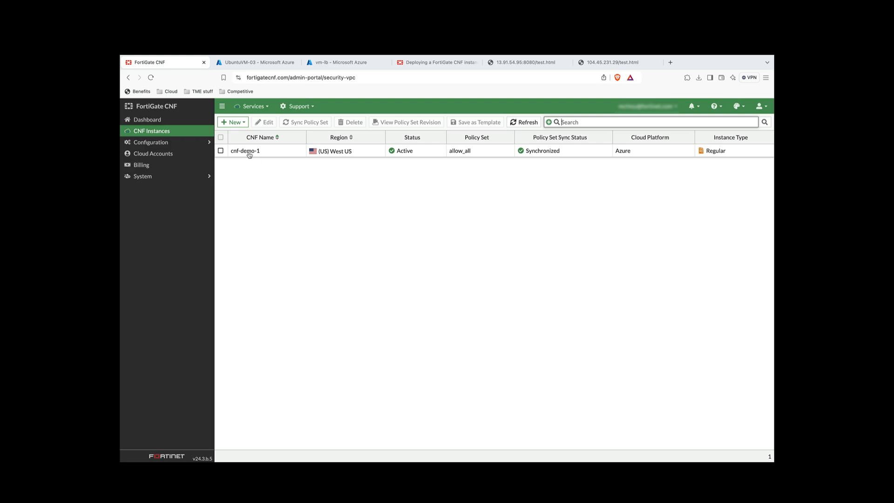
left_click(194, 143)
left_click(177, 154)
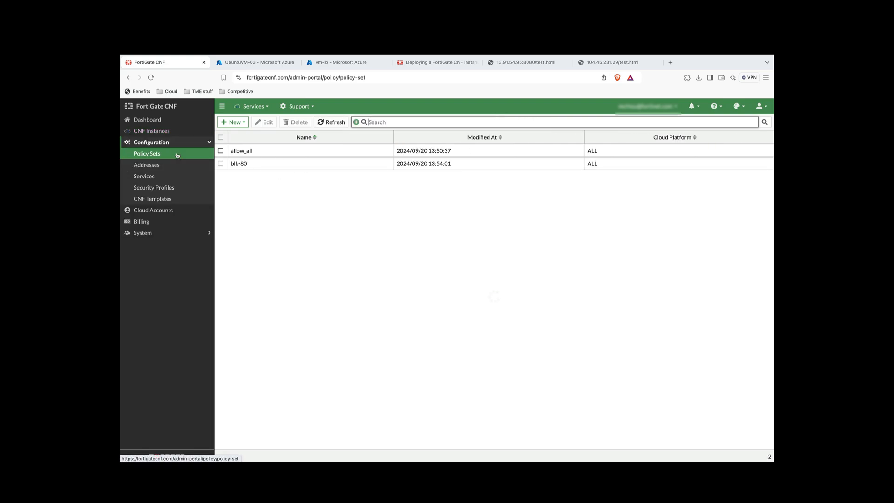
Step: Review the policies in the blk-80 policy set and open the cnf-demo-1 instance's policy set configuration
double_click(243, 167)
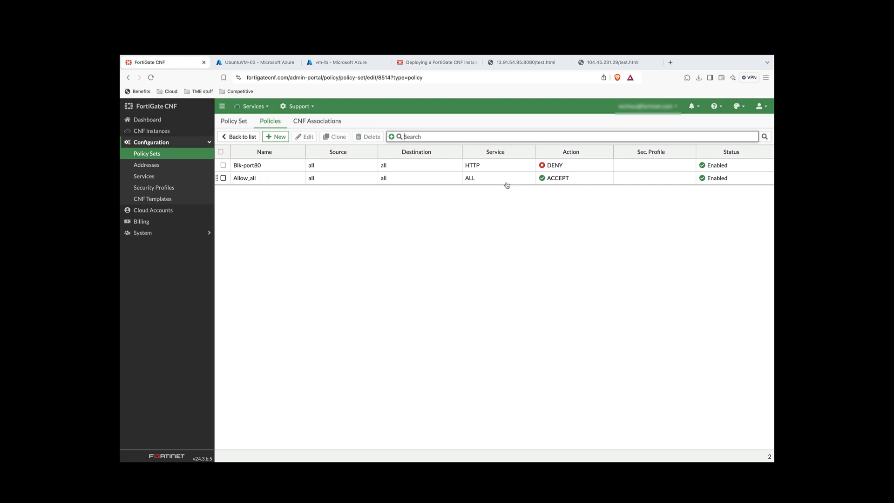
left_click(173, 131)
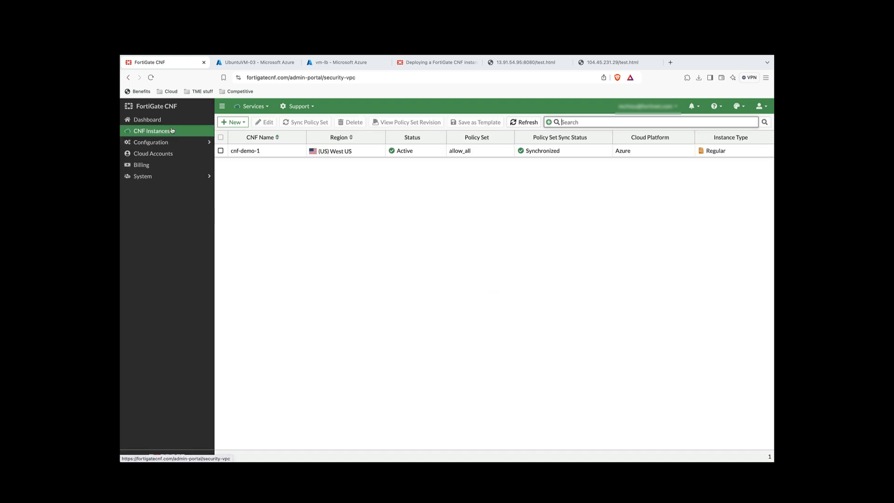
double_click(251, 152)
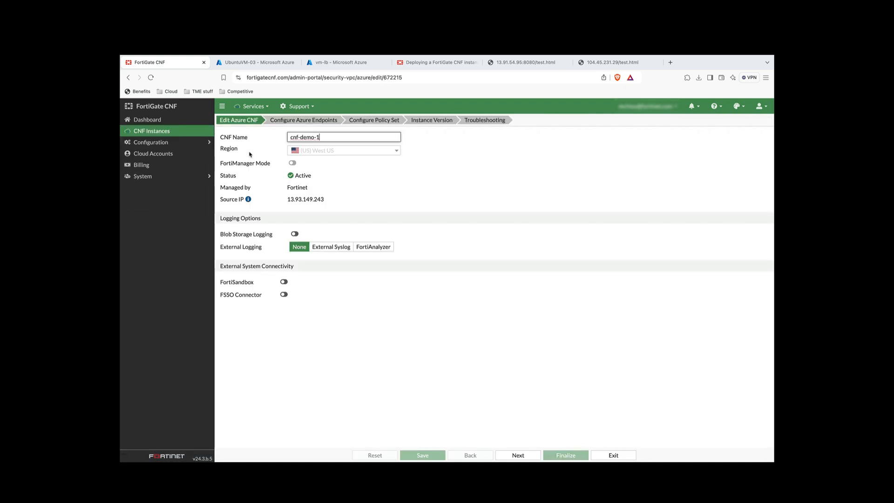
left_click(374, 120)
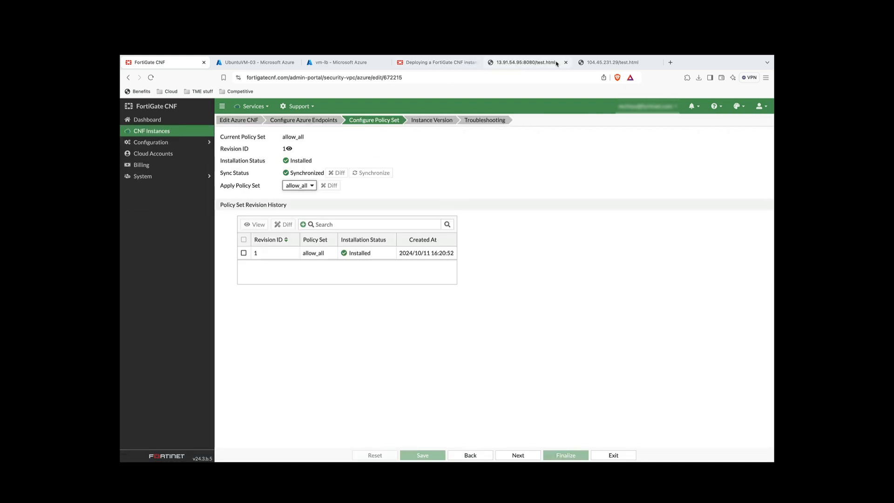
Step: Test port 80 access by reloading 104.45.231.29/test.html and loading the server's root page at 104.45.231.29
left_click(590, 64)
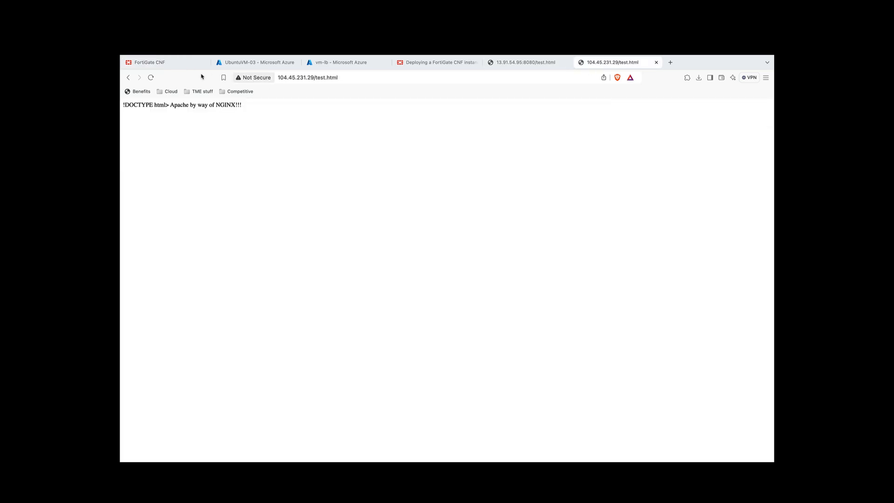
left_click(150, 79)
left_click(343, 78)
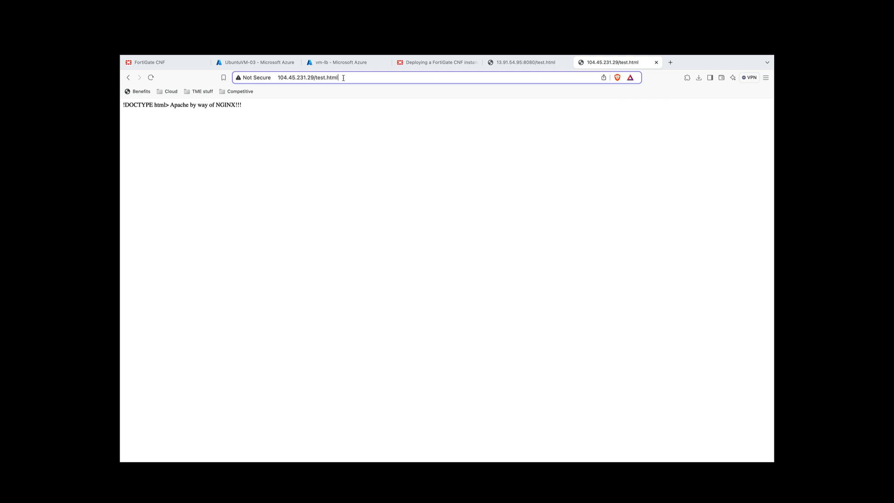
left_click_drag(340, 78, 319, 78)
key("BackSpace")
key("Return")
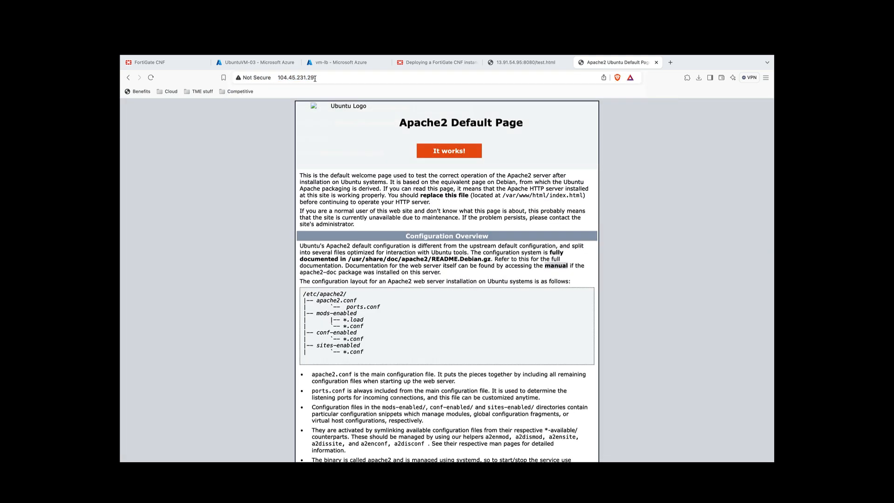
Step: Test port 8080 access by loading 104.45.231.29:8080 and its test.html page
left_click(331, 80)
left_click(328, 78)
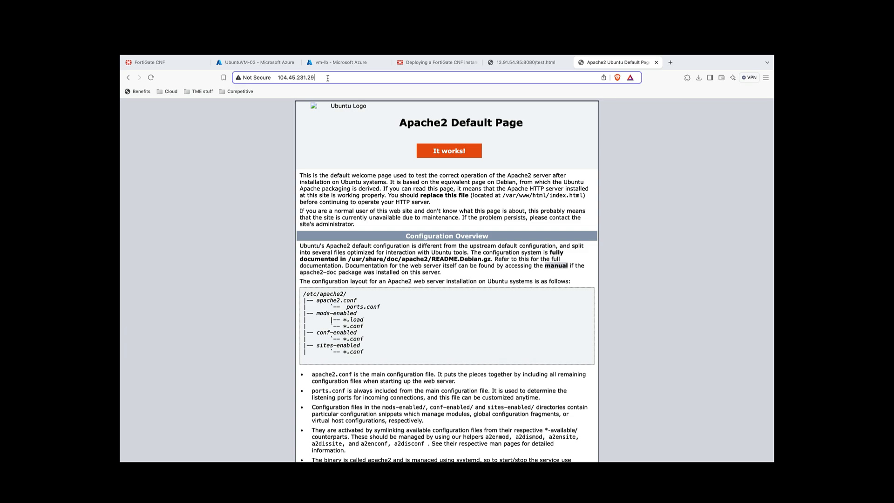
type(":8080")
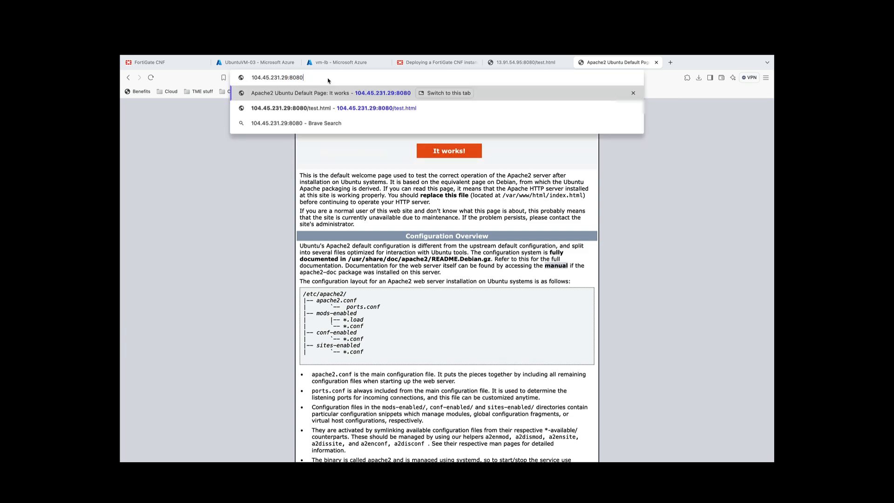
key("Return")
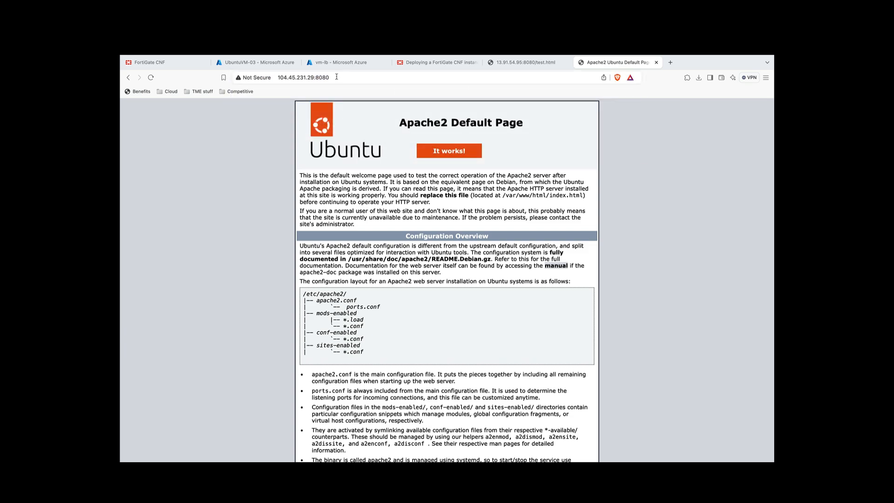
left_click(336, 76)
left_click(337, 76)
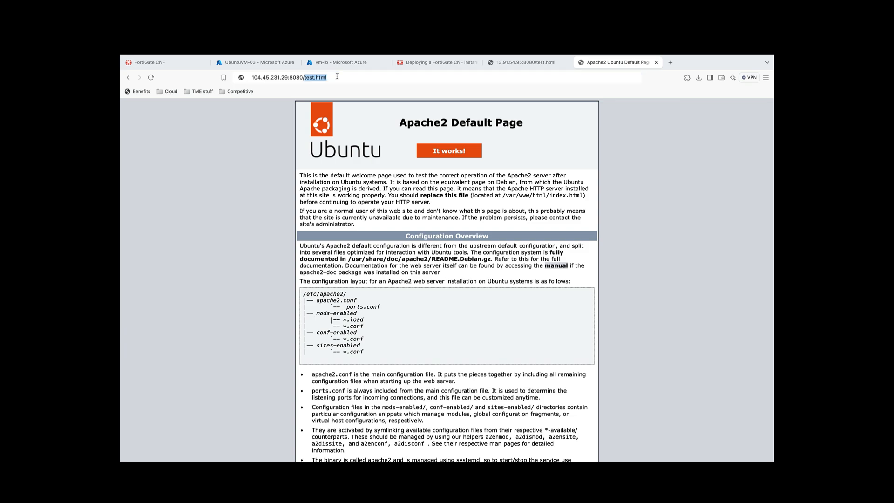
type("/te")
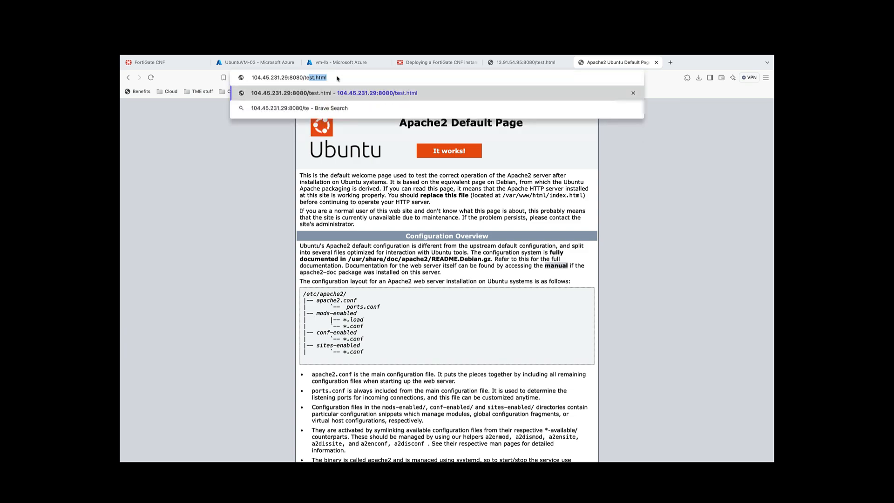
key("Return")
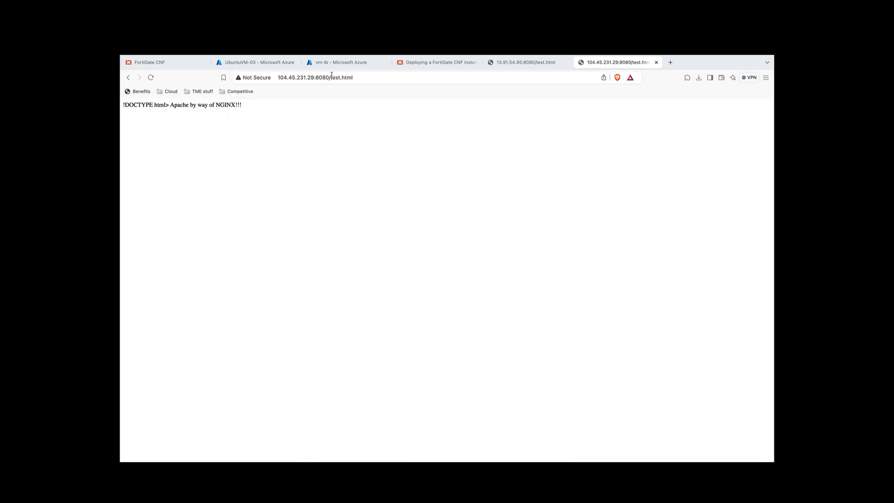
Step: Apply the blk-80 policy set to the cnf-demo-1 instance in FortiGate CNF and save the change
left_click(173, 64)
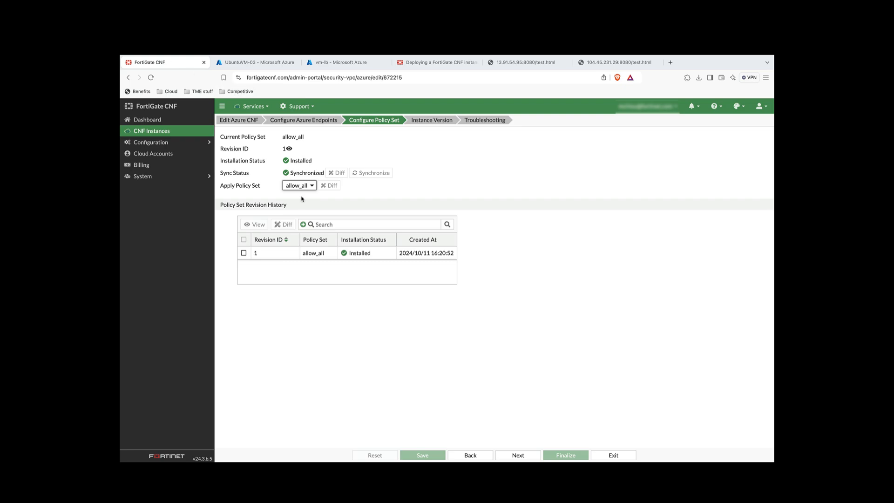
left_click(313, 185)
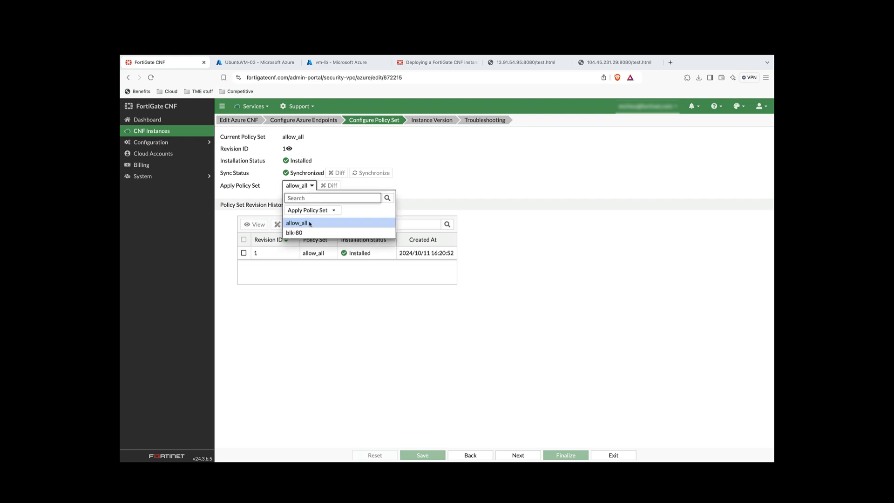
left_click(295, 233)
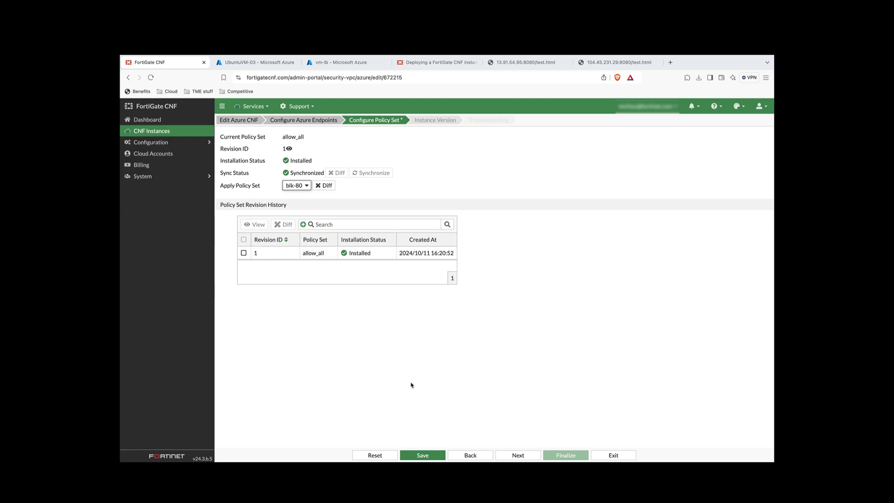
left_click(426, 458)
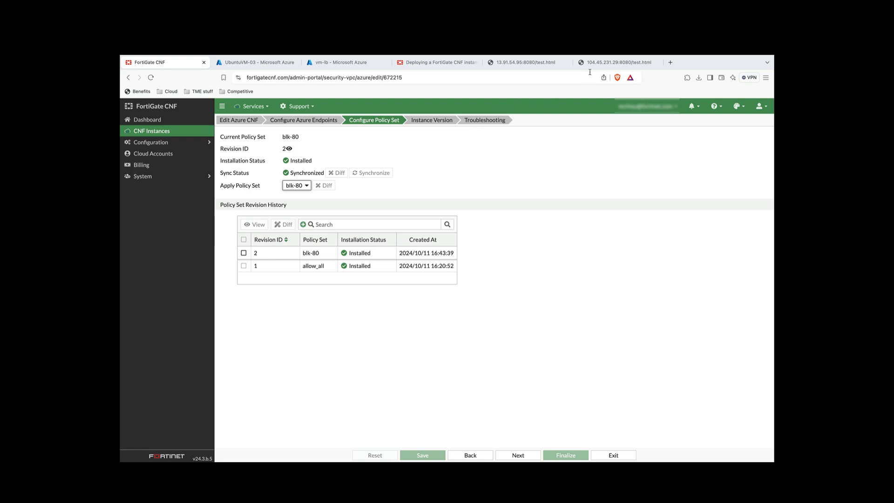
Step: Retest port 8080 access by reloading 104.45.231.29:8080/test.html
left_click(613, 62)
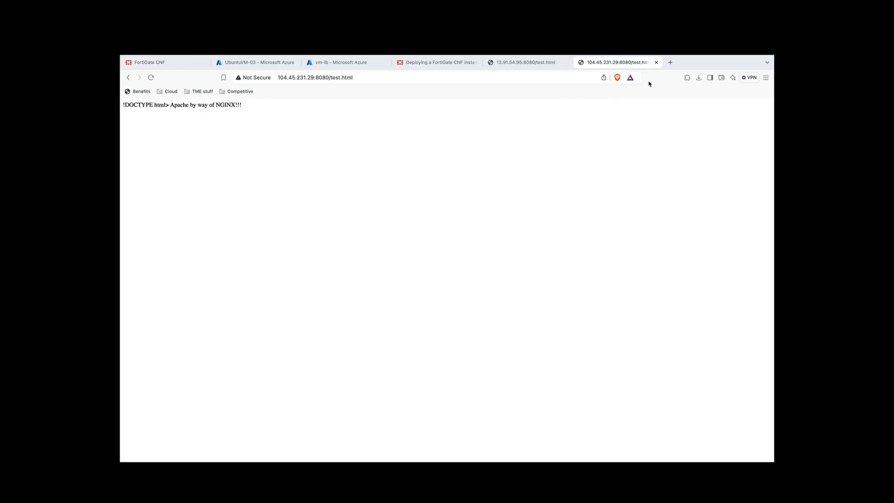
left_click(365, 78)
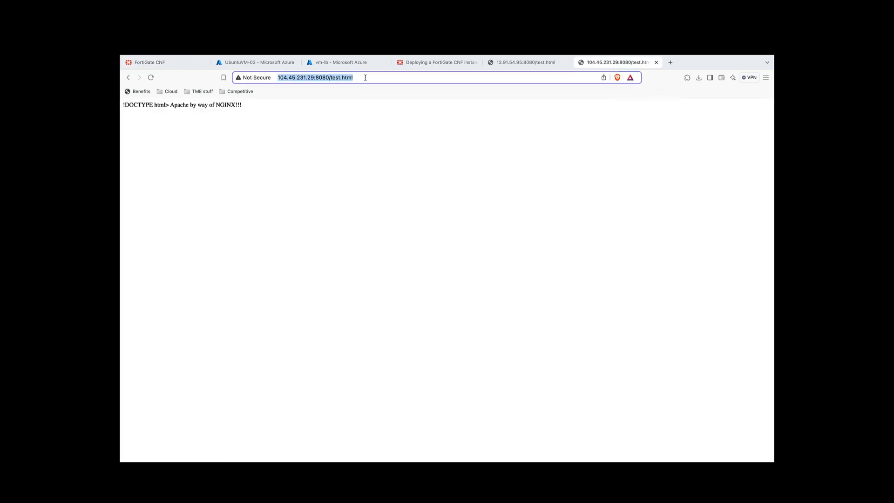
left_click(365, 79)
key("Return")
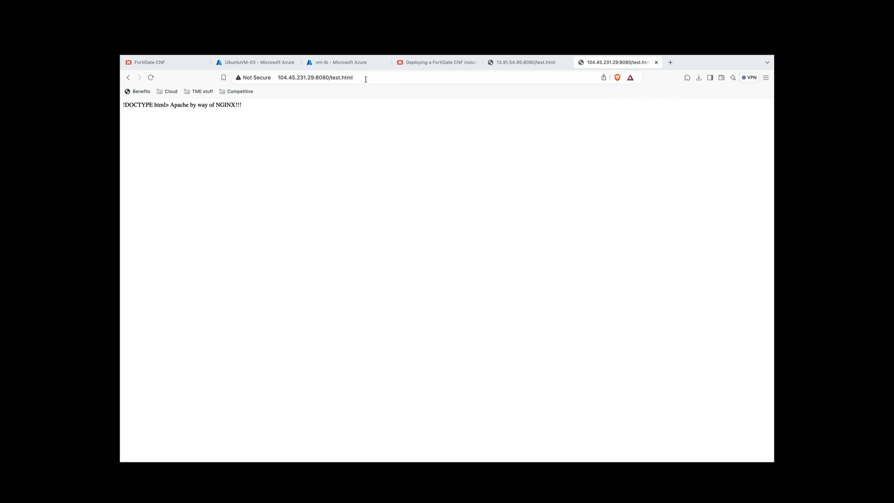
Step: Retest port 80 access by requesting 104.45.231.29/test.html without the port number, and request it once more
left_click(328, 76)
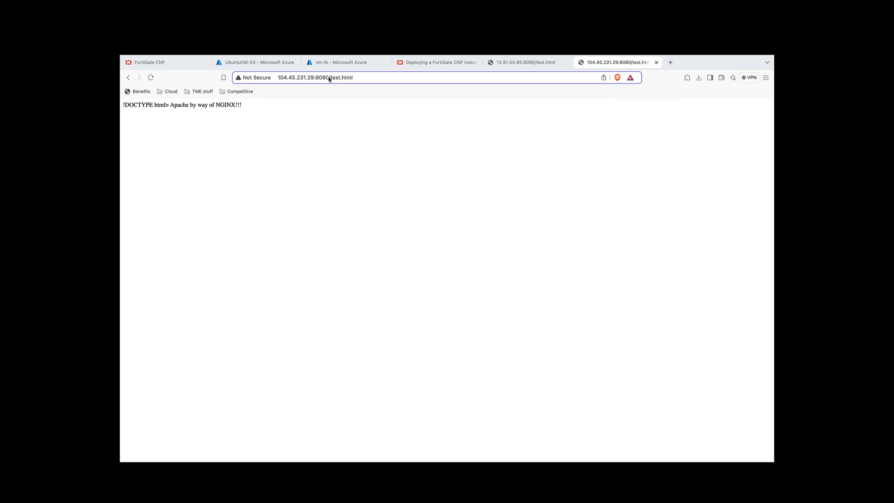
key("BackSpace")
key("BackSpace")
key("BackSpace")
key("BackSpace")
key("BackSpace")
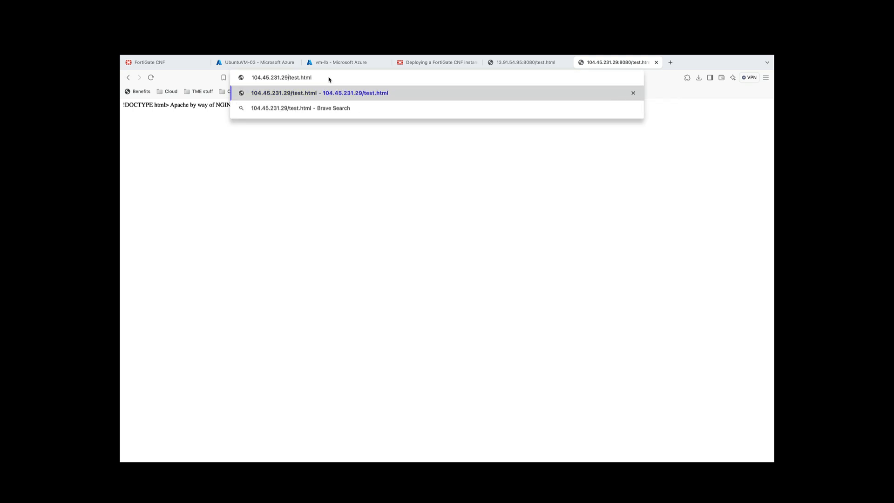
key("Return")
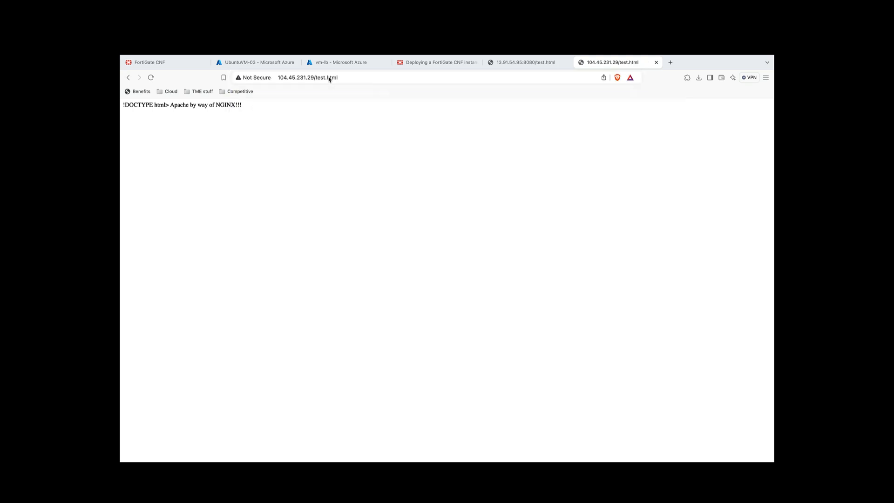
left_click(338, 78)
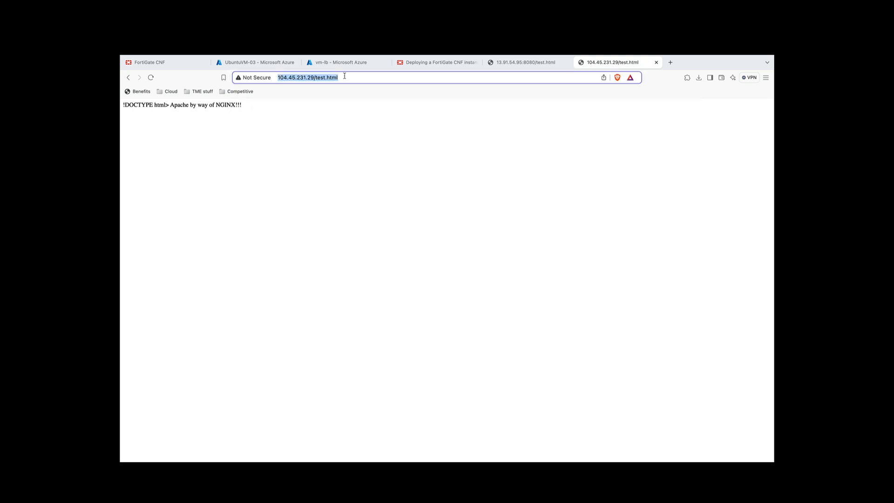
key("Return")
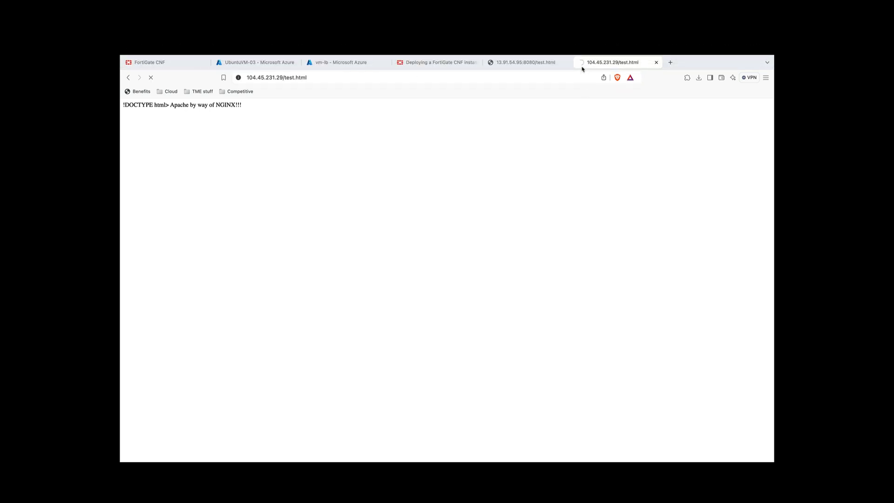
Step: View the cnf-demo-1 instance's policy counters in its troubleshooting section and start a packet capture
left_click(165, 63)
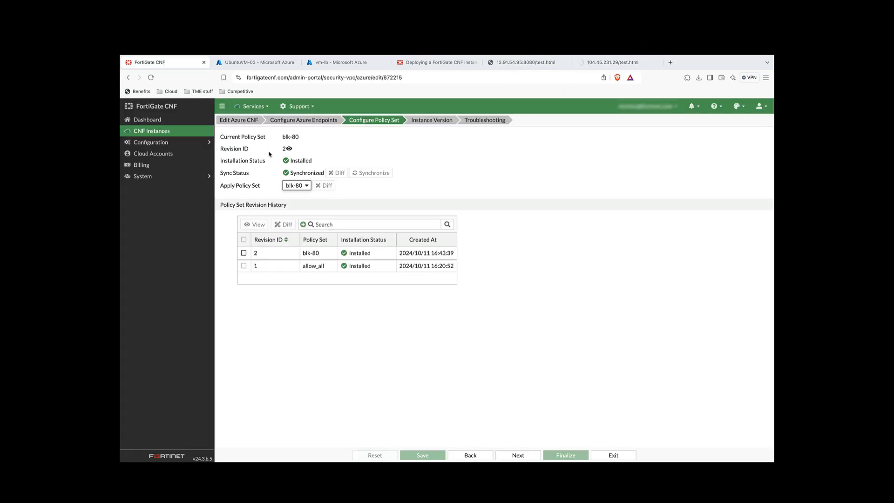
left_click(492, 120)
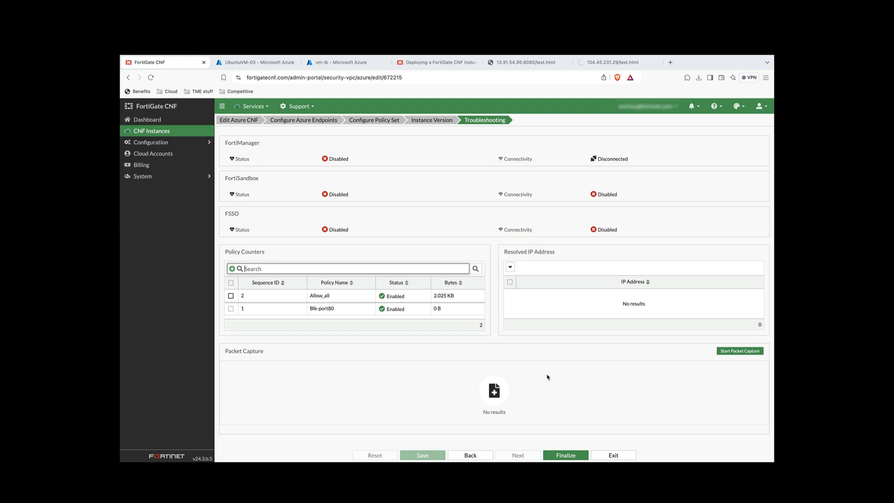
scroll(414, 351, "down", 1)
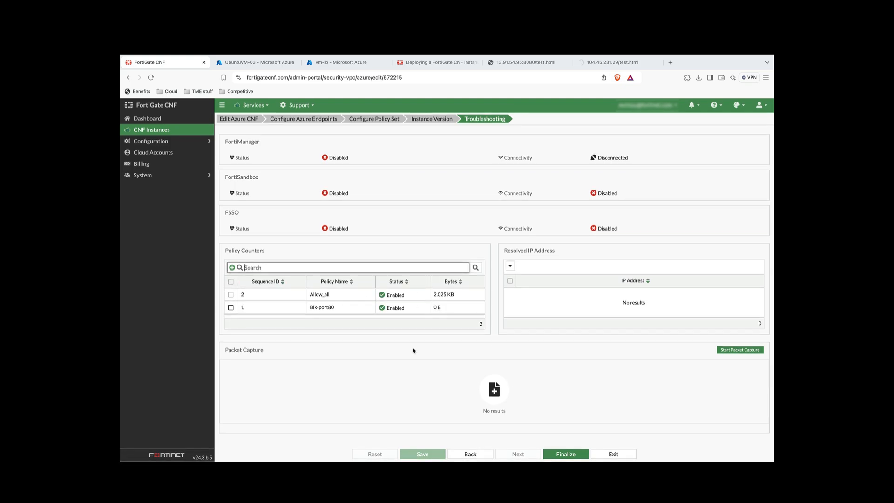
left_click(740, 351)
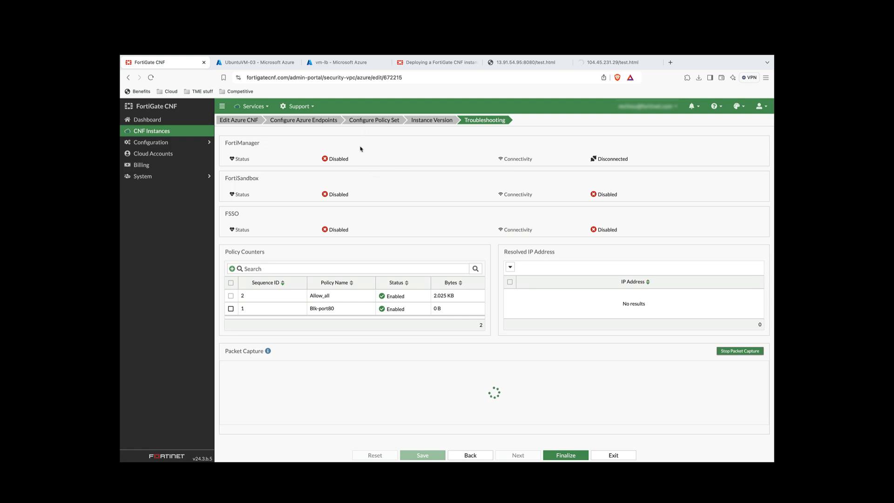
Step: Generate traffic for the capture by reloading 104.45.231.29/test.html and then requesting 104.45.231.29:8080/test.html
left_click(604, 64)
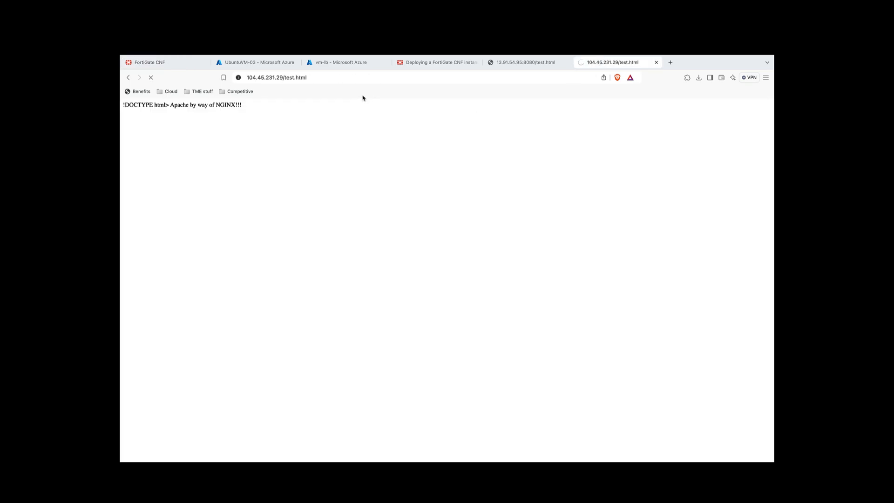
left_click(151, 77)
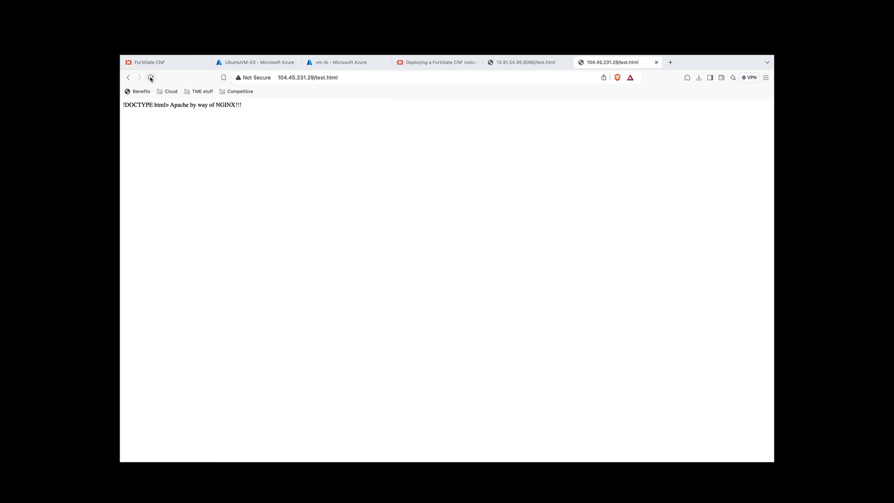
left_click(151, 78)
left_click(341, 78)
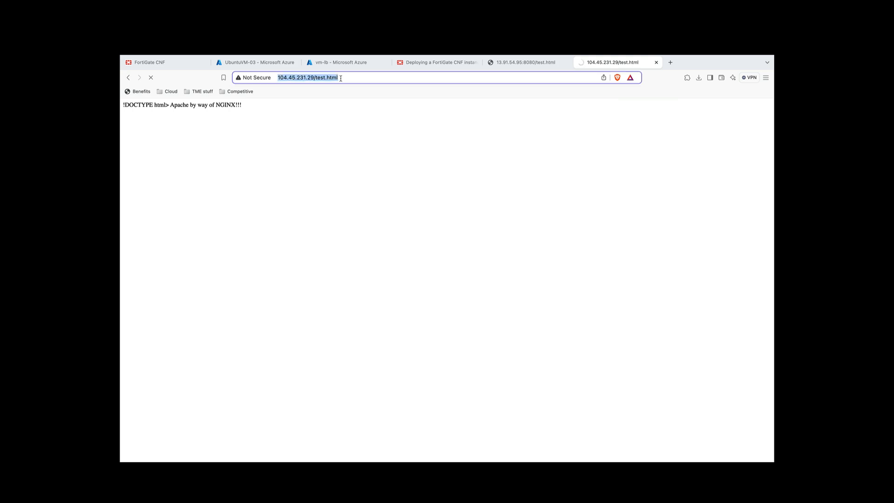
left_click(341, 79)
key("BackSpace")
key("BackSpace")
key("BackSpace")
key("BackSpace")
key("BackSpace")
key("BackSpace")
key("BackSpace")
key("BackSpace")
key("BackSpace")
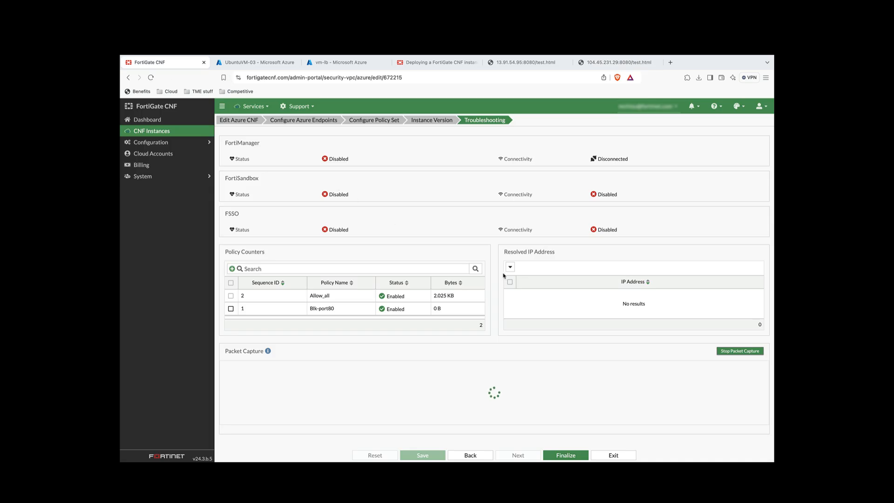
Step: Stop the packet capture and examine the captured TCP packets to and from 104.45.231.29
left_click(735, 352)
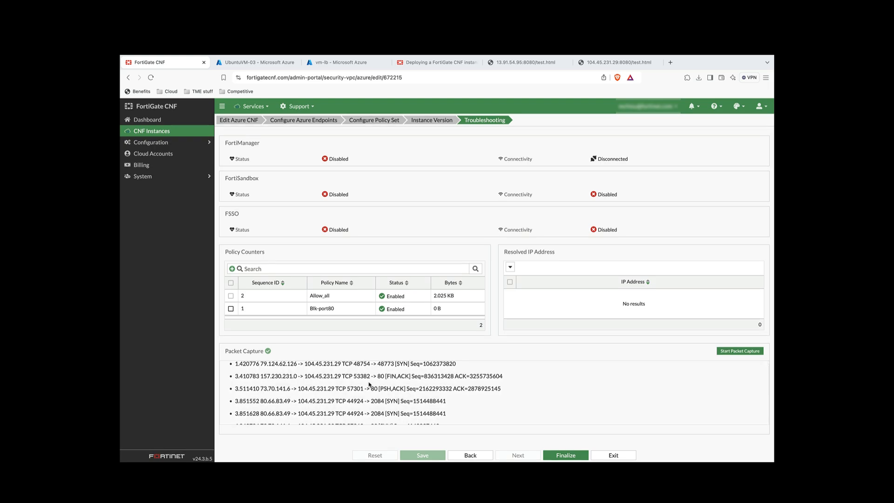
scroll(399, 378, "down", 2)
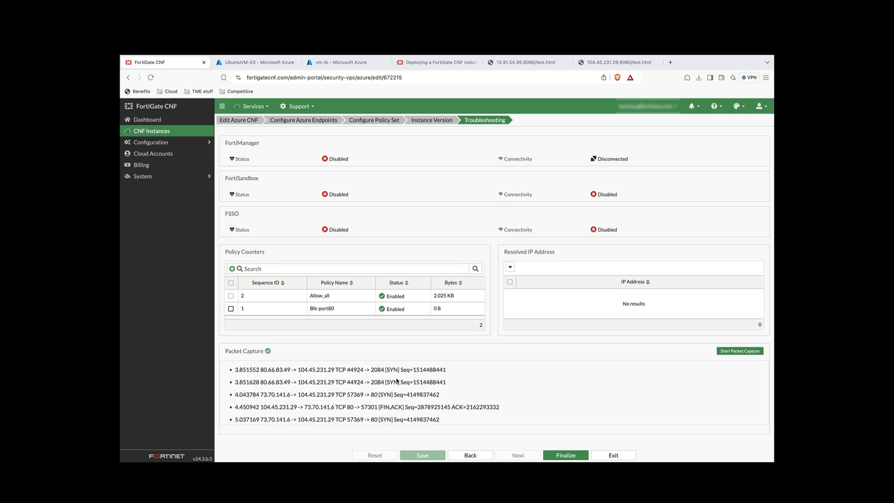
Step: Examine the repeated TCP SYN packets sent to port 80 of 104.45.231.29 in the packet capture output
scroll(396, 381, "down", 1)
left_click_drag(371, 382, 427, 407)
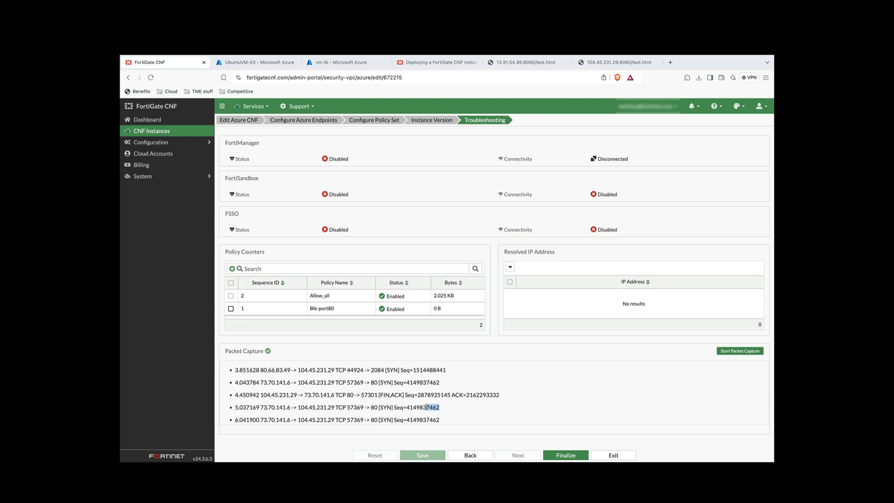
scroll(416, 397, "down", 3)
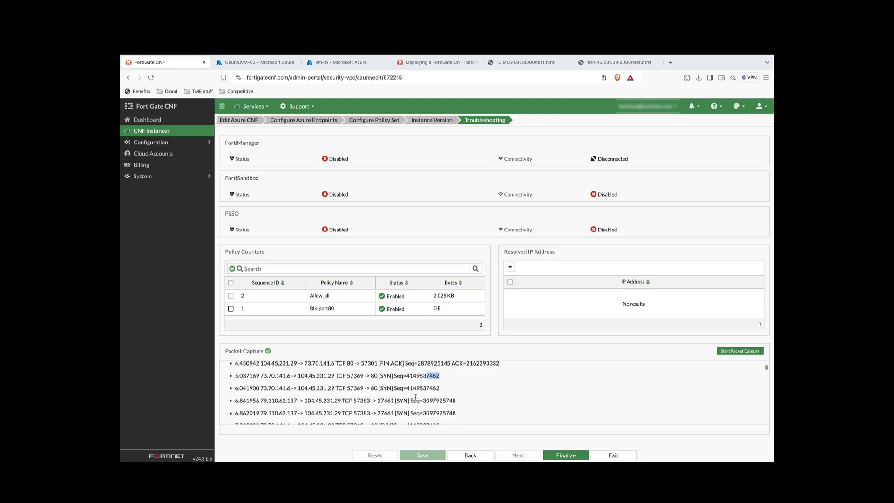
scroll(415, 397, "down", 2)
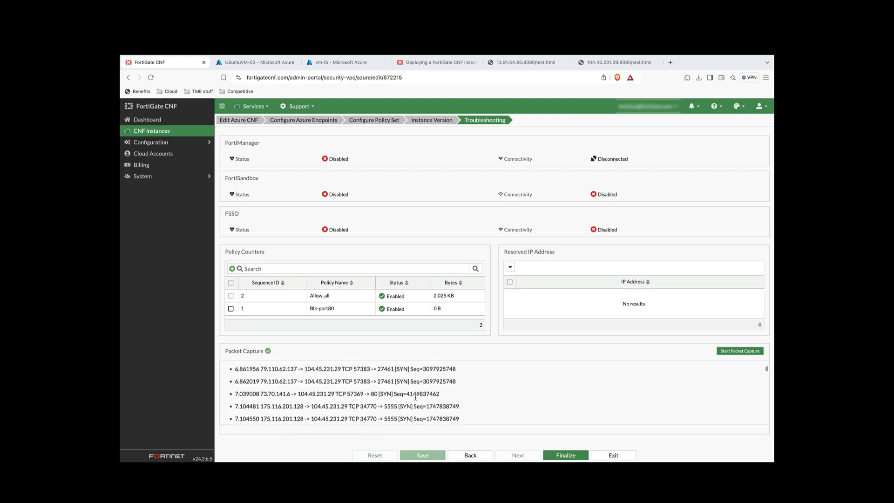
scroll(416, 399, "down", 2)
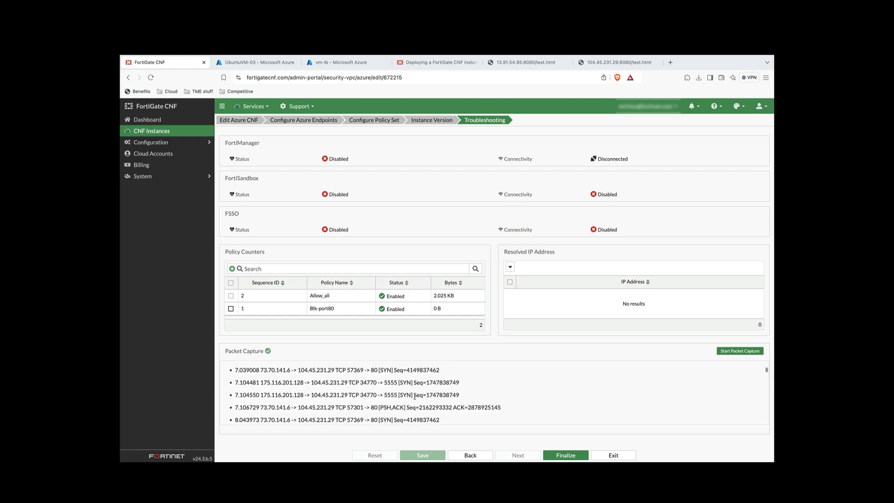
scroll(414, 396, "down", 1)
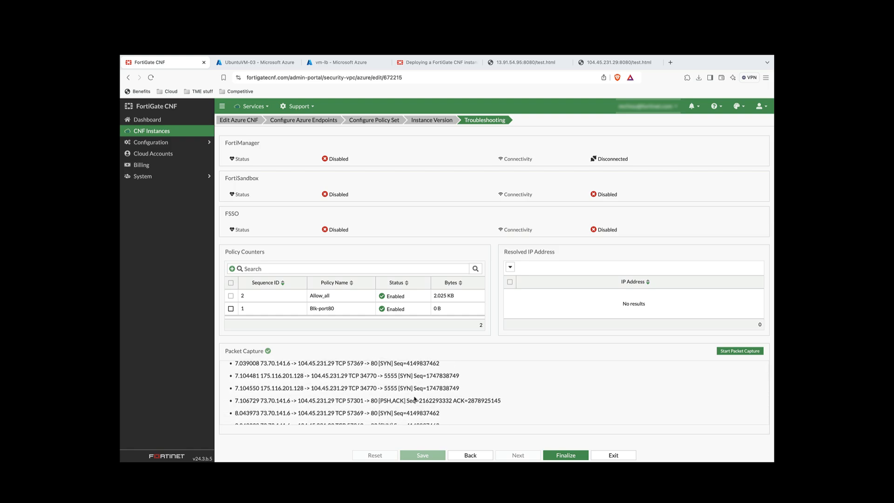
scroll(415, 398, "down", 1)
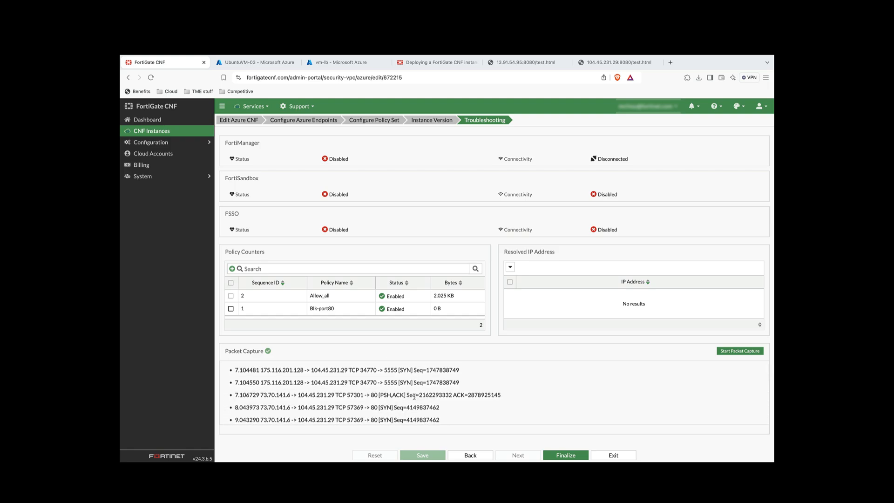
scroll(415, 396, "down", 8)
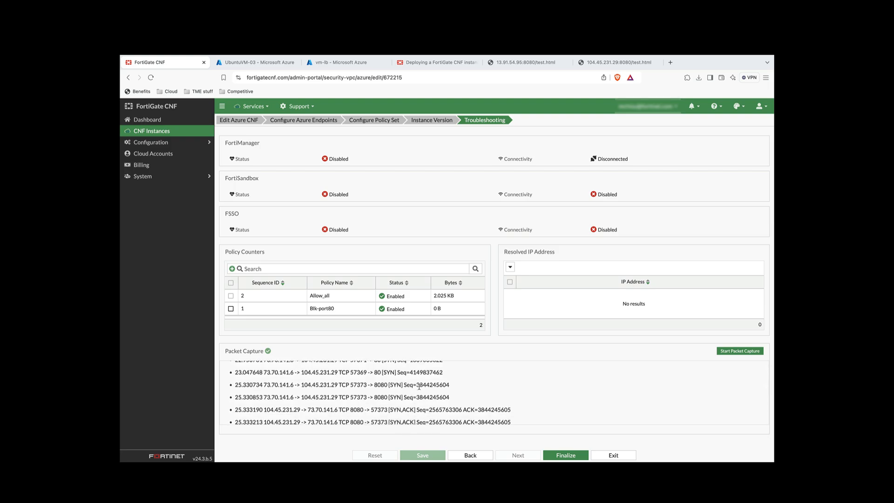
Step: Examine the port 8080 exchange with 104.45.231.29 in the capture, from the SYN and SYN,ACK packets through the data and acknowledgement packets
left_click_drag(376, 385, 413, 387)
scroll(414, 394, "down", 3)
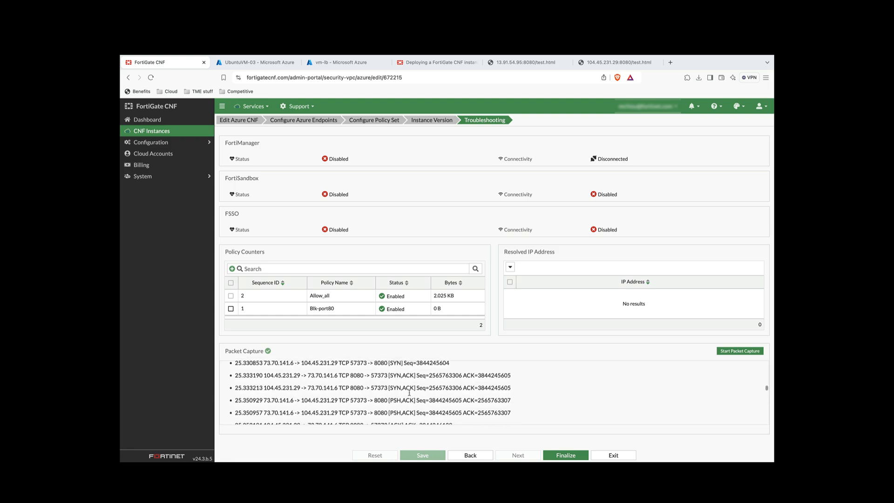
left_click_drag(376, 400, 418, 401)
scroll(426, 400, "down", 5)
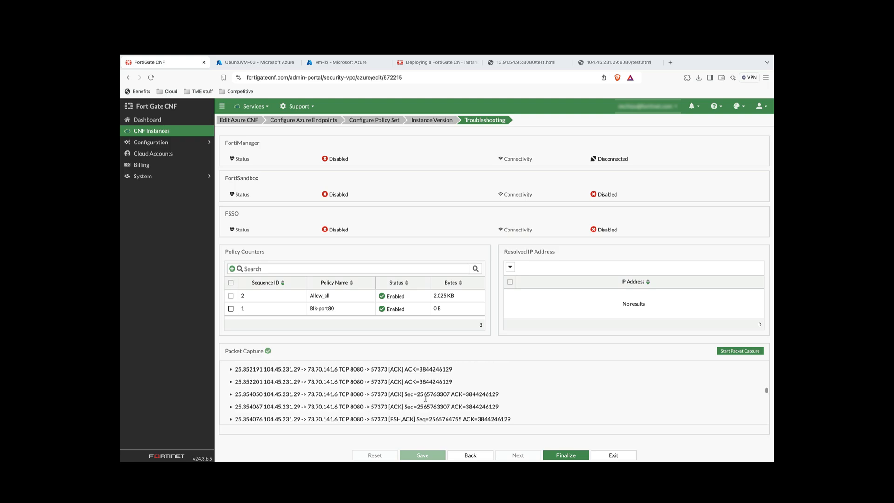
scroll(425, 399, "down", 5)
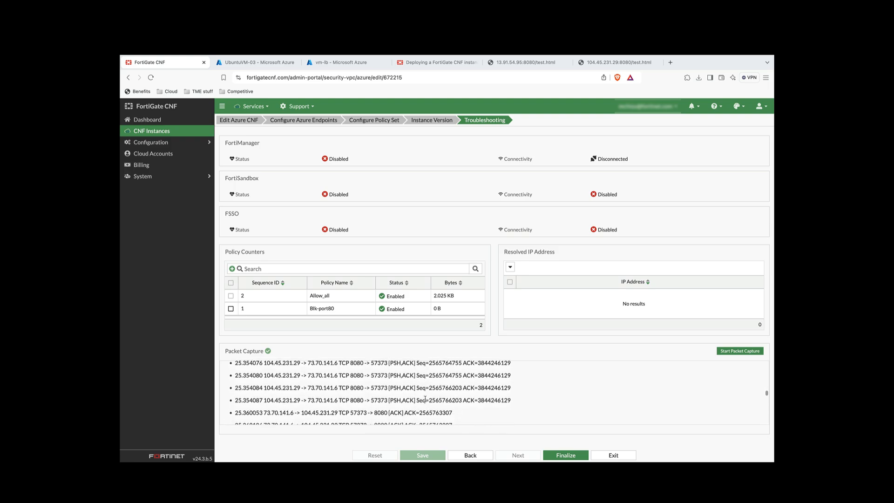
scroll(425, 399, "down", 2)
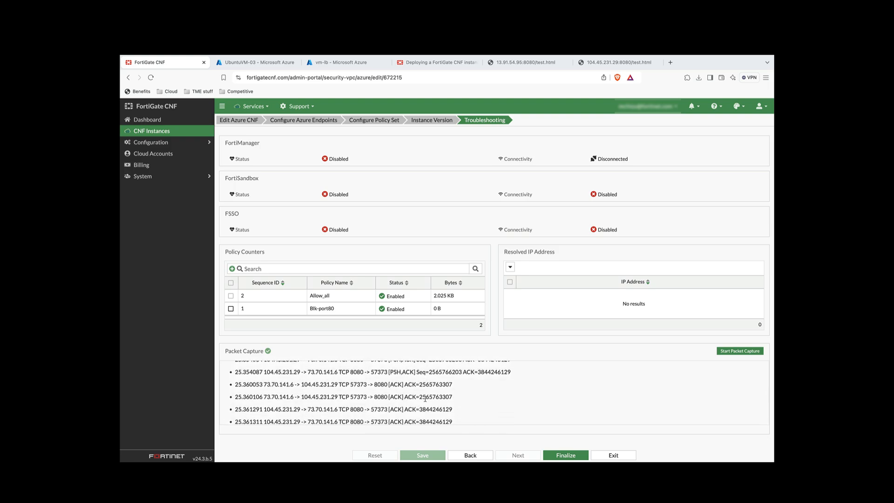
scroll(425, 399, "down", 4)
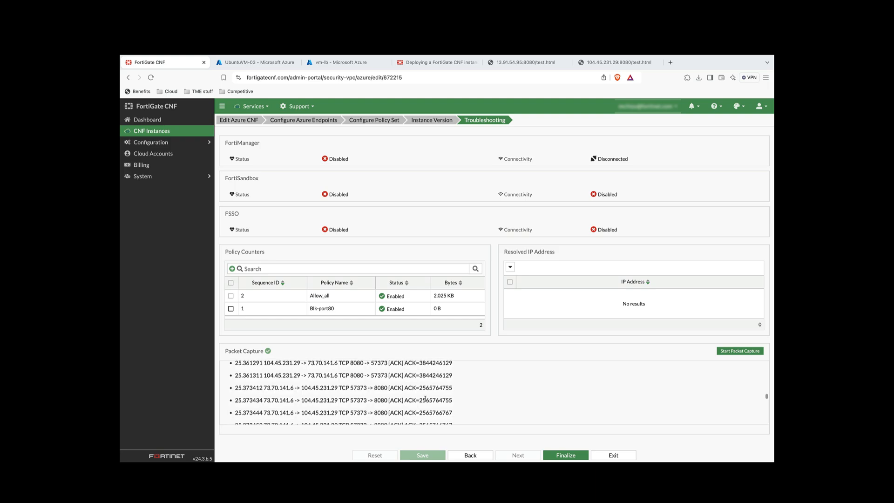
scroll(425, 399, "down", 2)
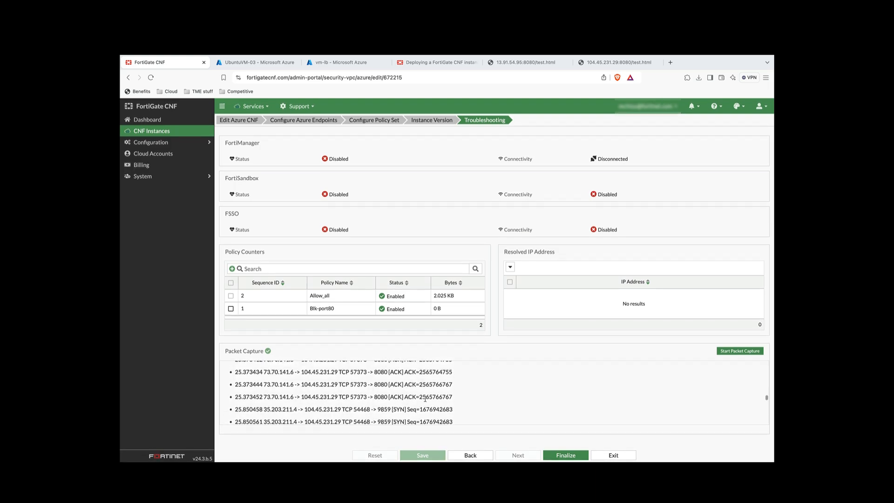
scroll(426, 399, "down", 4)
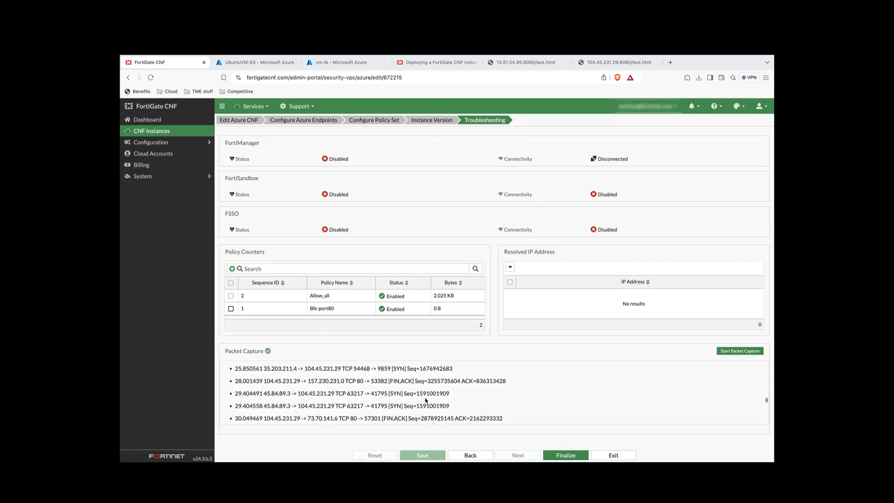
scroll(425, 399, "down", 5)
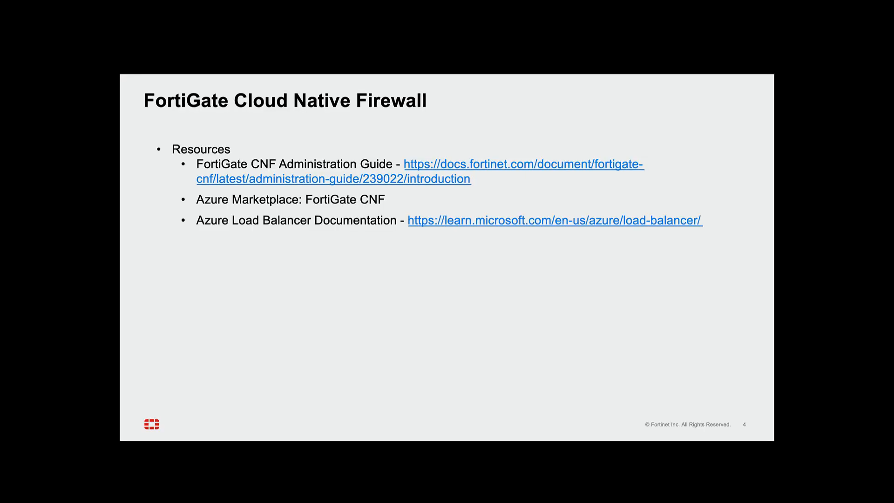